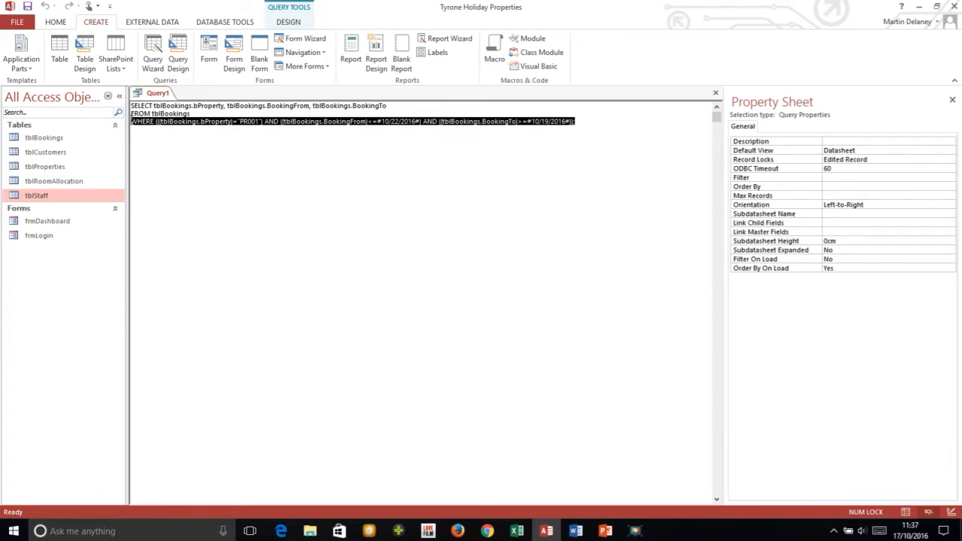
- Close Query1 without saving and start a new query design containing the tblBookings and tblStaff tables
left_click(716, 95)
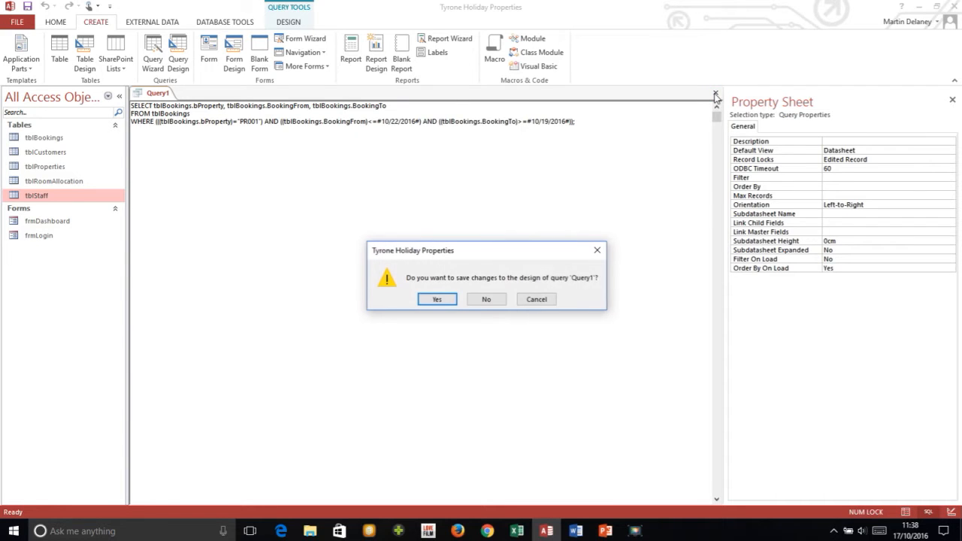
left_click(495, 302)
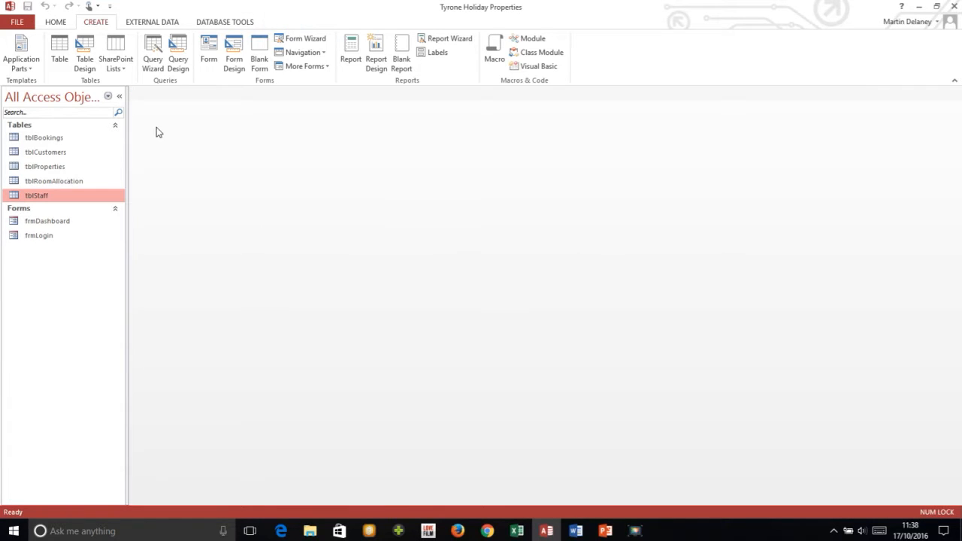
left_click(178, 54)
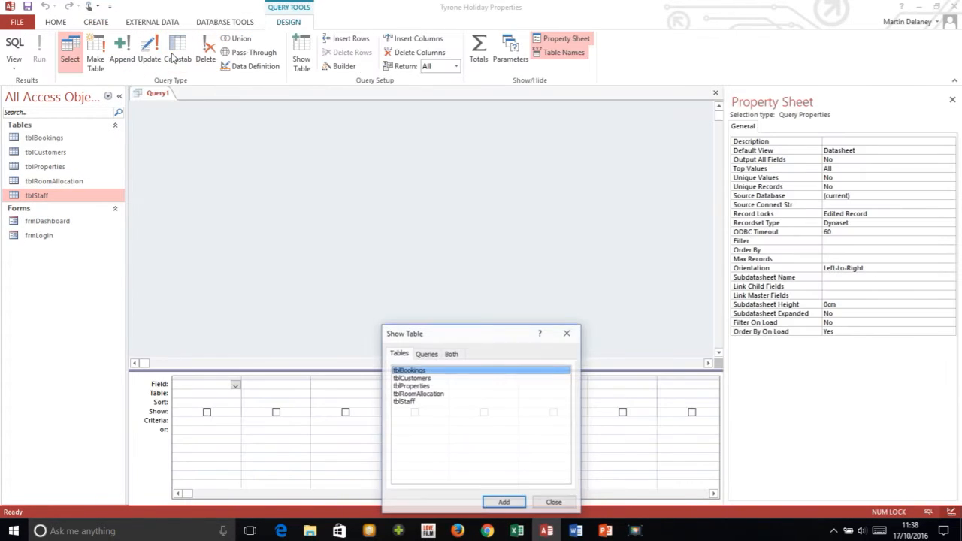
left_click(508, 504)
left_click(406, 402)
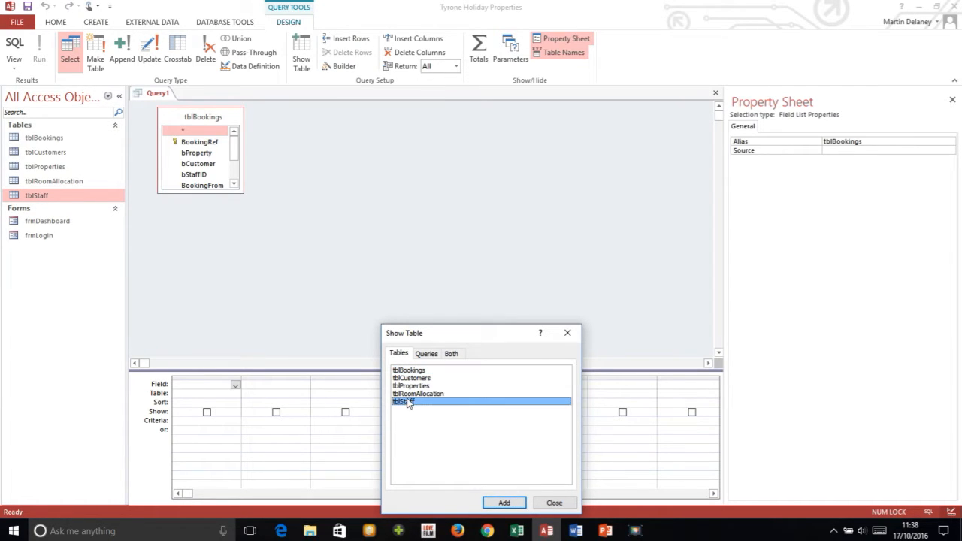
left_click(521, 504)
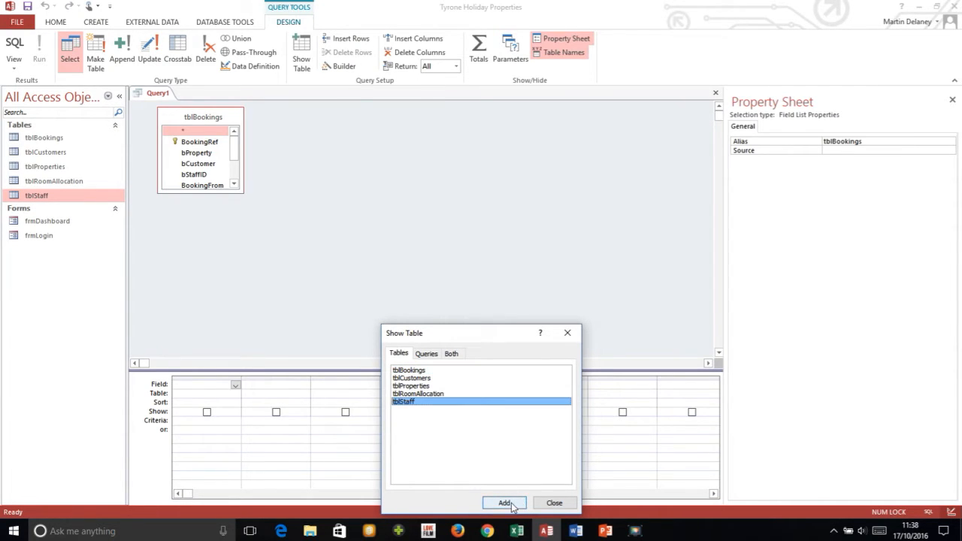
left_click(555, 503)
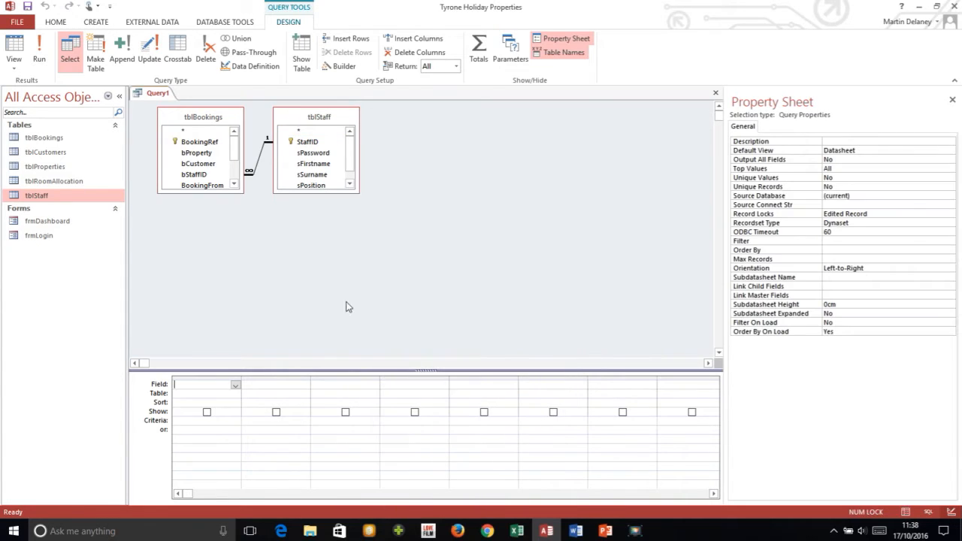
- Add all tblBookings fields from BookingRef through BookingCost to the query's design grid
left_click(194, 143)
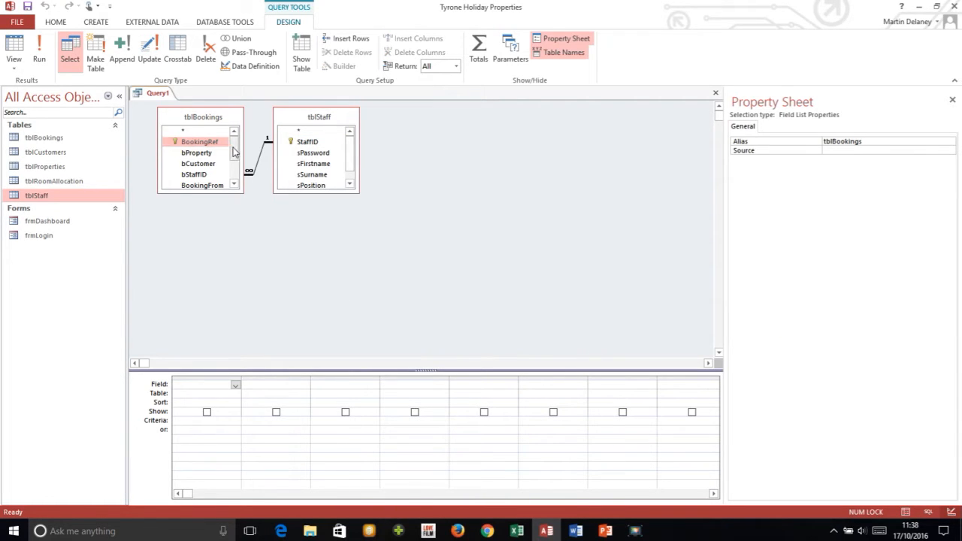
left_click_drag(234, 151, 237, 180)
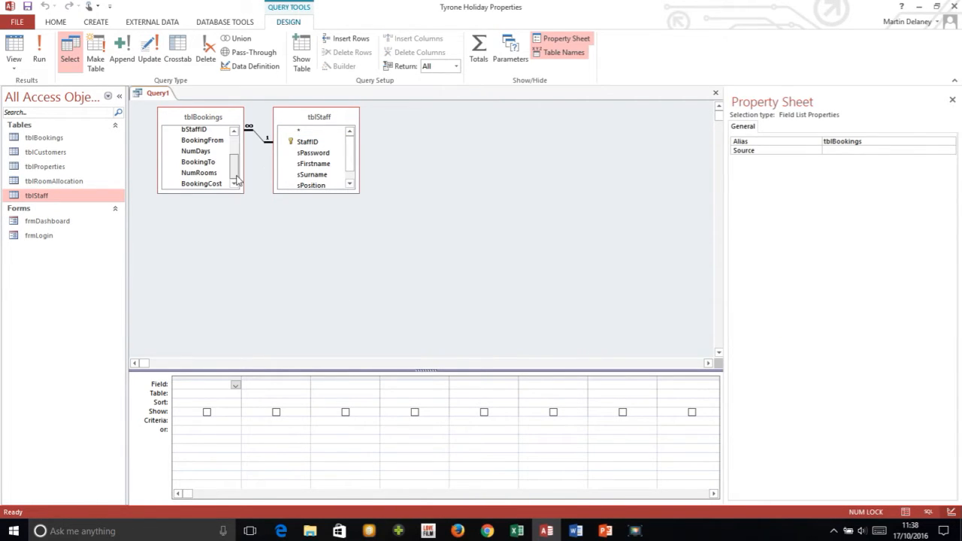
left_click(209, 187, "shift")
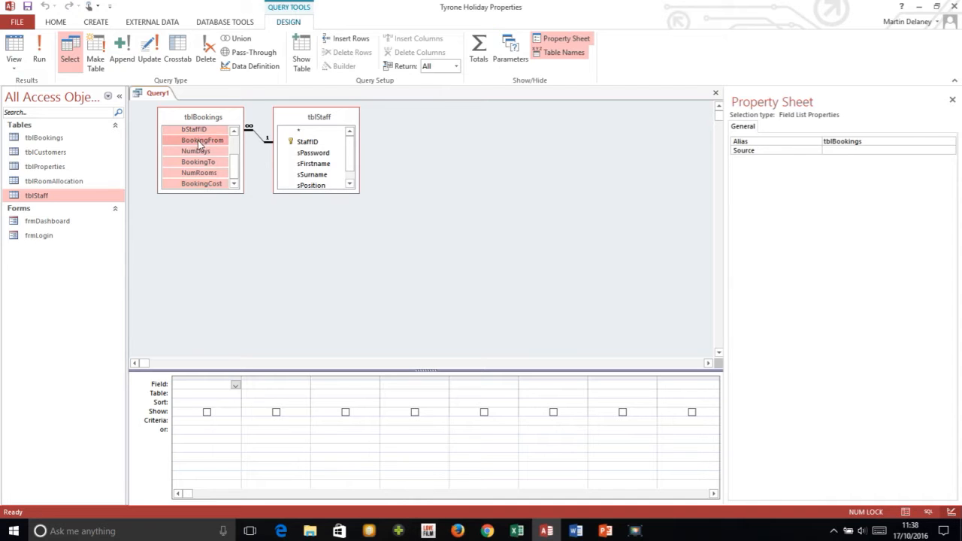
left_click_drag(199, 145, 198, 385)
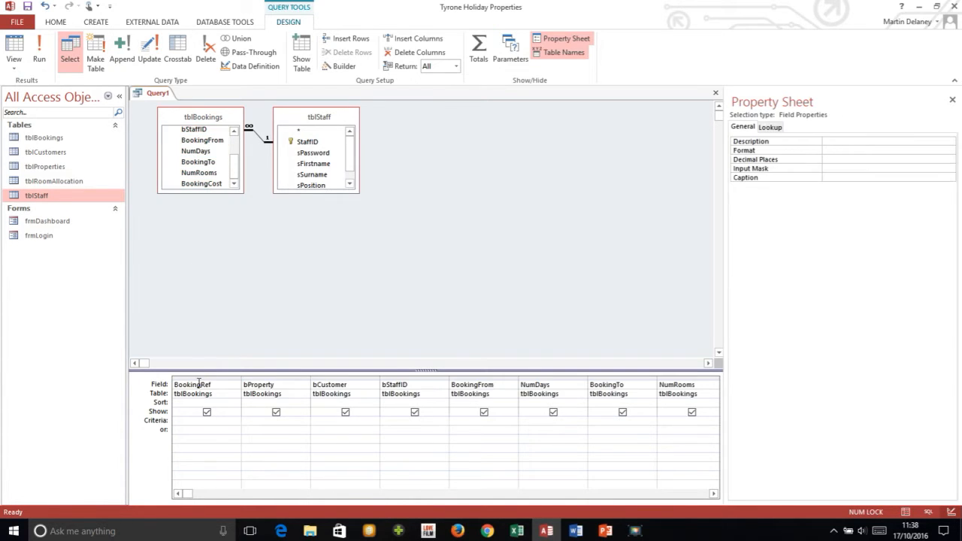
- Add the tblStaff fields sFirstname, sSurname, sPosition and sBranch to the query after BookingCost
left_click(713, 494)
left_click(713, 494)
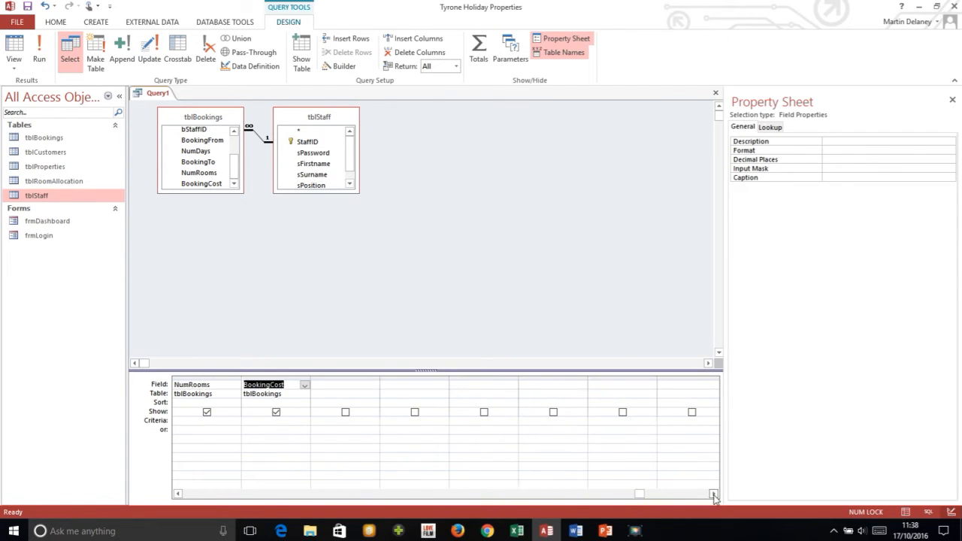
left_click(321, 165)
left_click(349, 183)
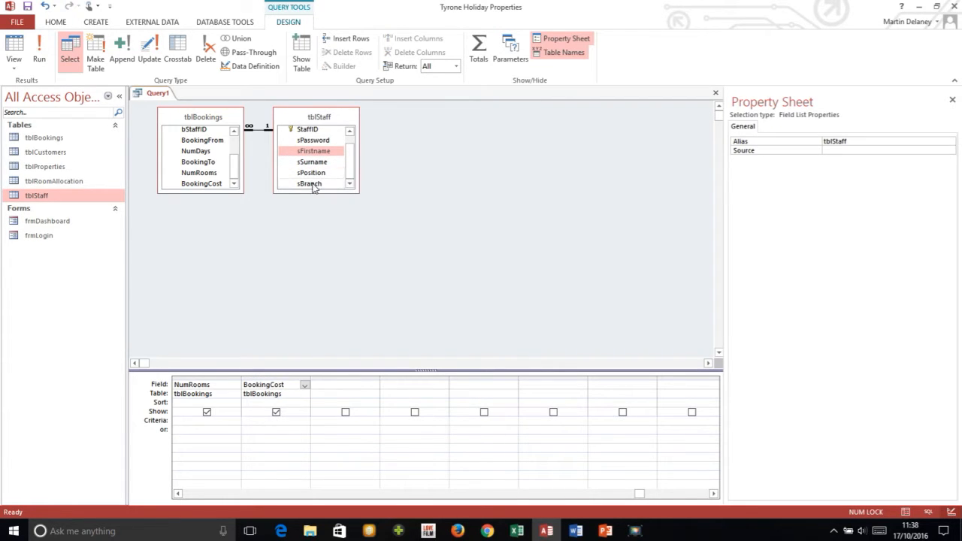
left_click(314, 185, "shift")
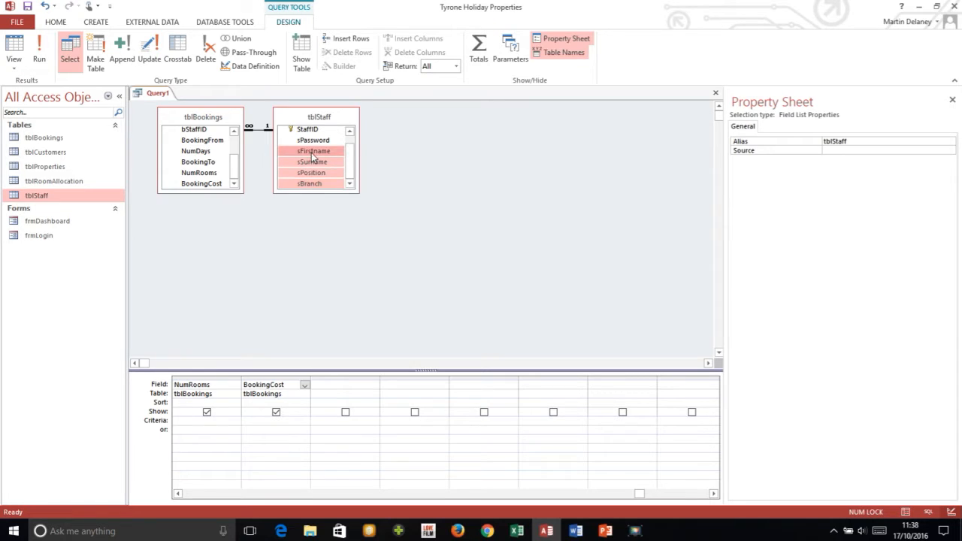
left_click_drag(311, 153, 335, 386)
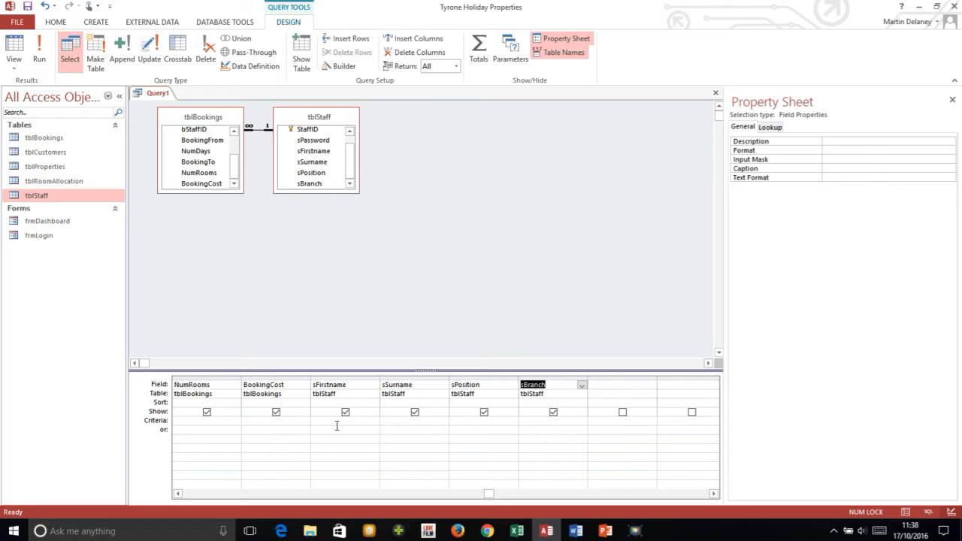
- Check the fields of the tblProperties table, and review all columns of the new query in Datasheet View
double_click(53, 171)
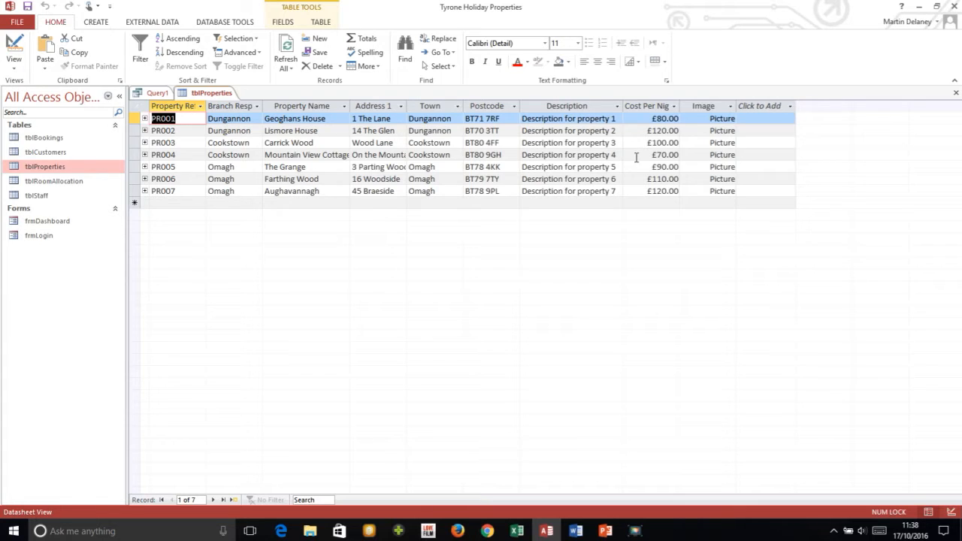
left_click(955, 93)
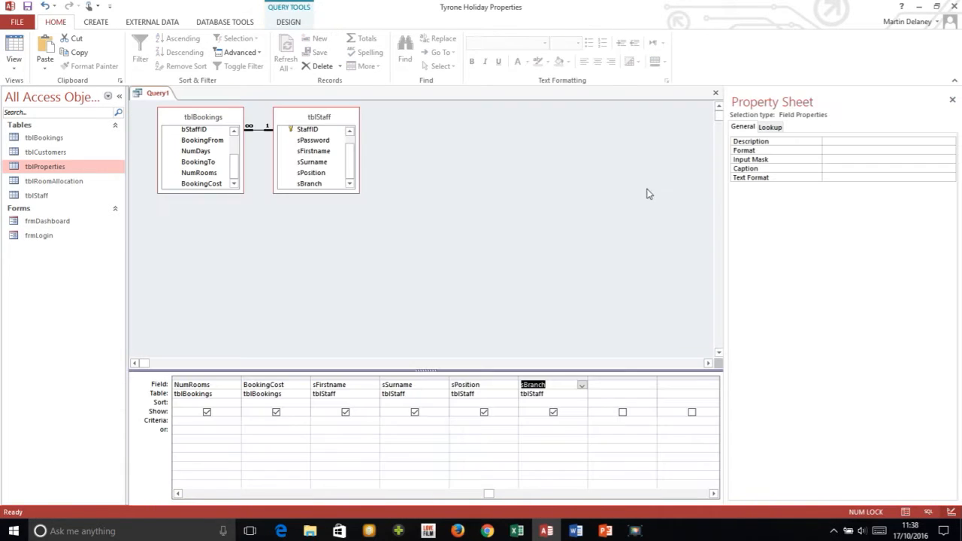
left_click(15, 60)
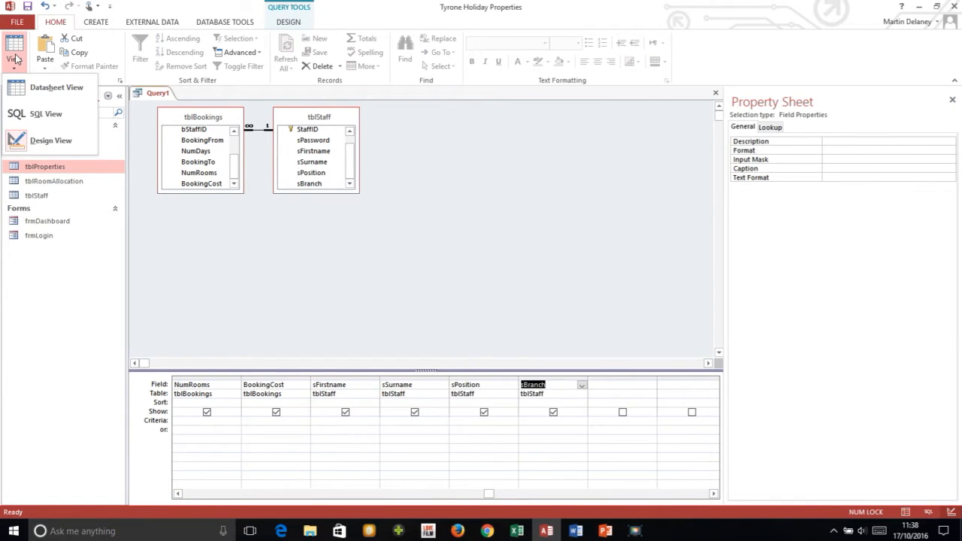
left_click(49, 88)
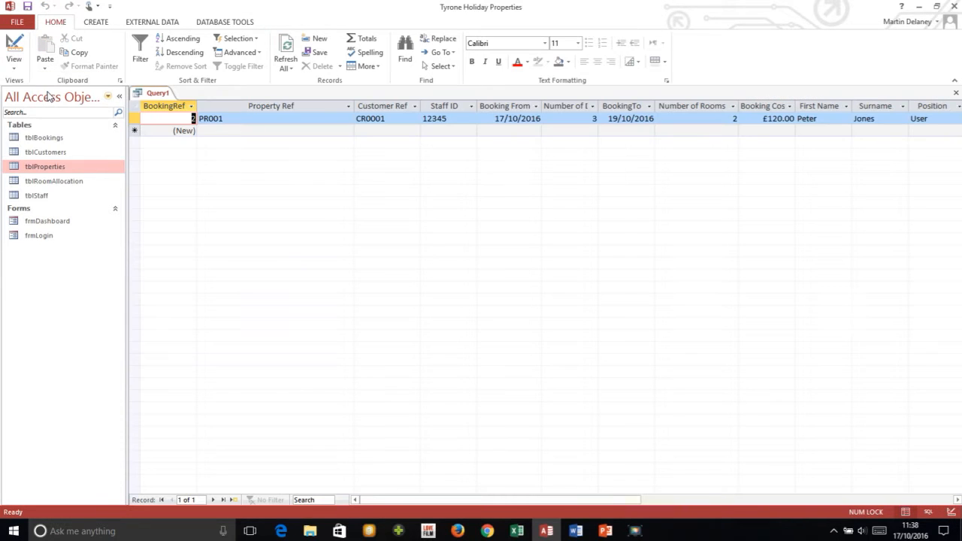
left_click(957, 499)
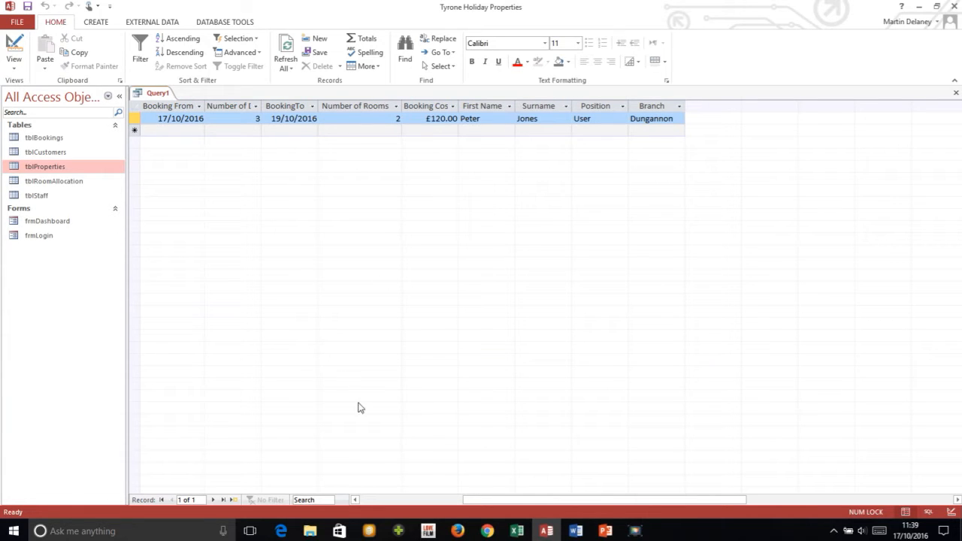
left_click(357, 500)
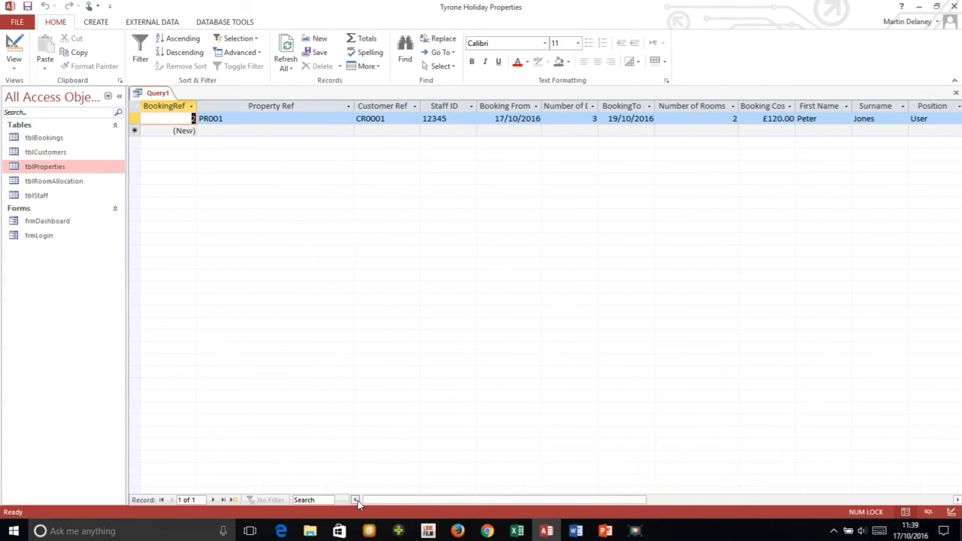
- Close the query and save it as qryBookings
left_click(955, 93)
left_click(435, 301)
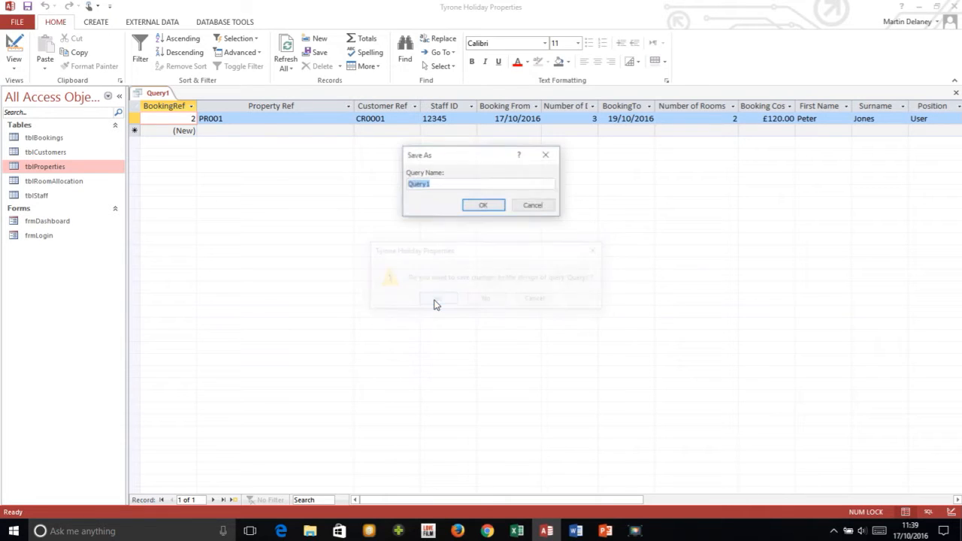
type("qr")
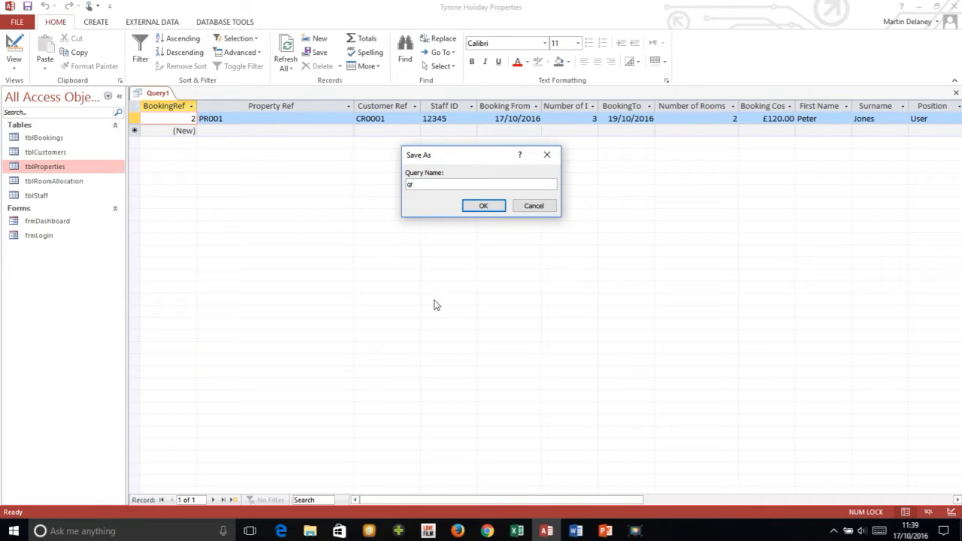
type("yBookings")
left_click(482, 207)
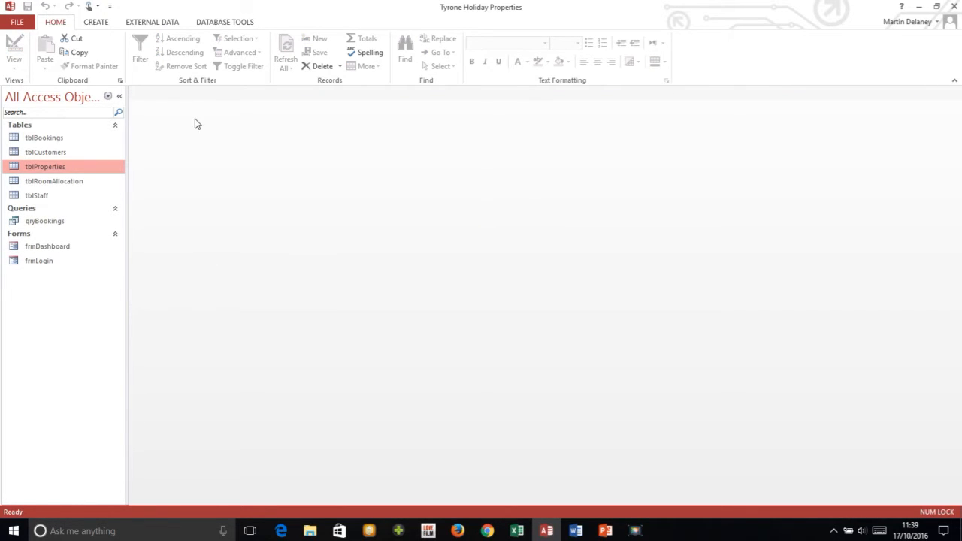
- Copy the logo image from the header of frmDashboard in Design View and close that form
right_click(59, 251)
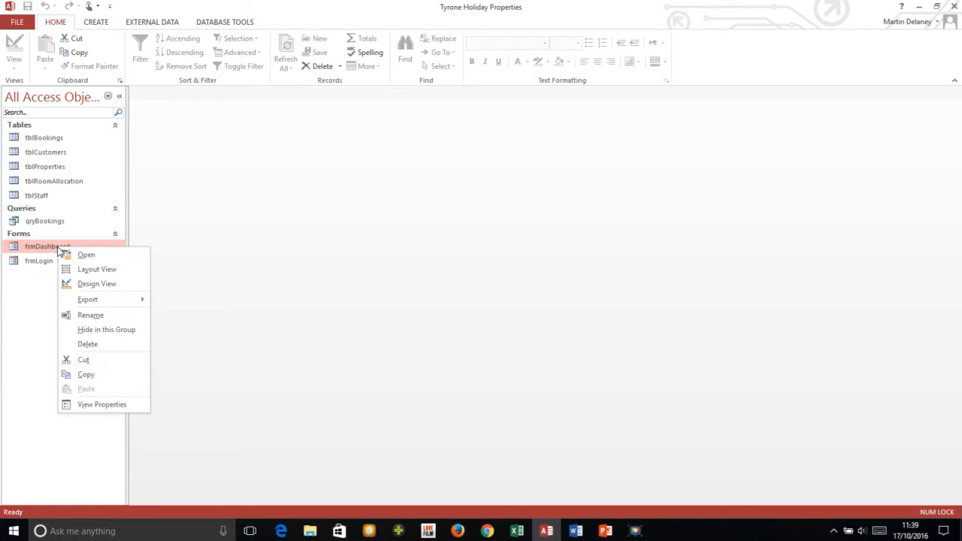
left_click(110, 285)
left_click(261, 179)
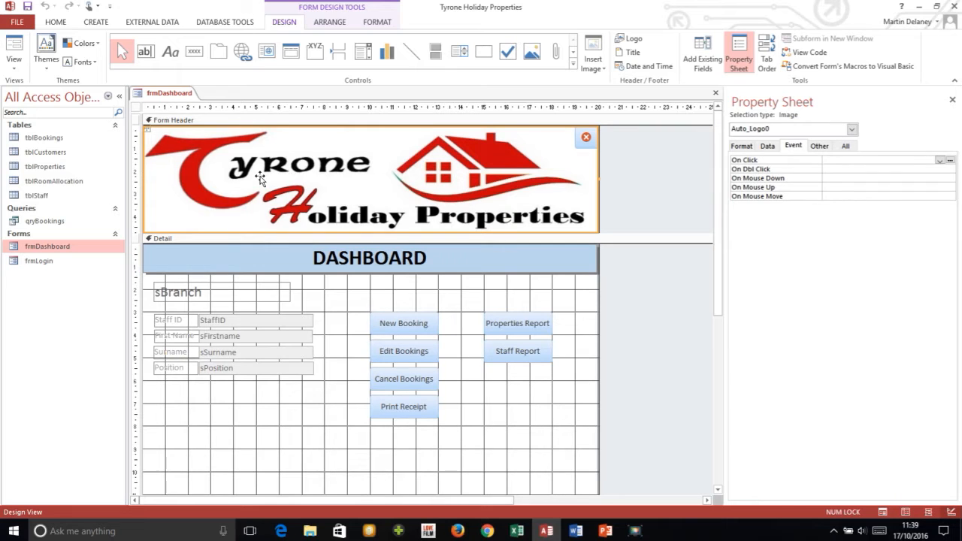
left_click(715, 93)
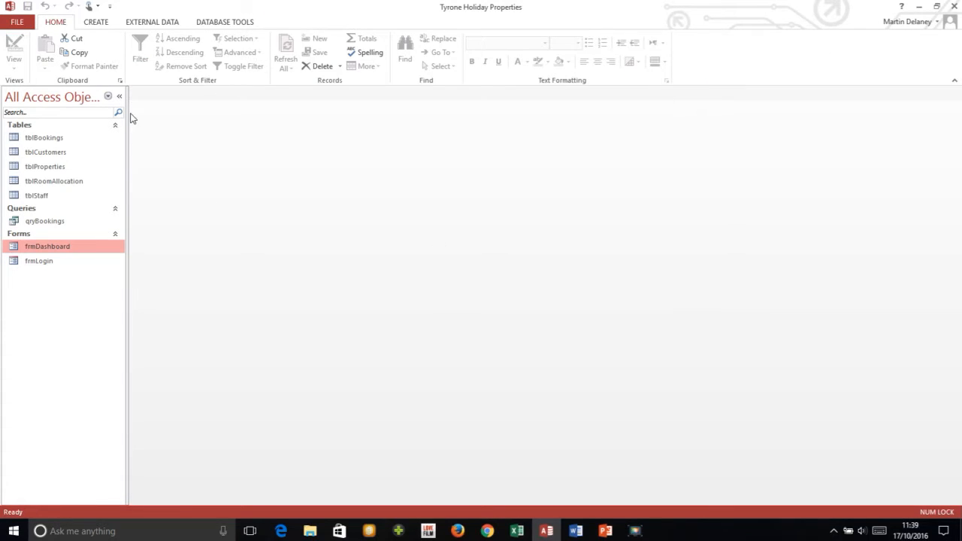
- Create a blank form in Design View and add a form header and footer to it
left_click(95, 25)
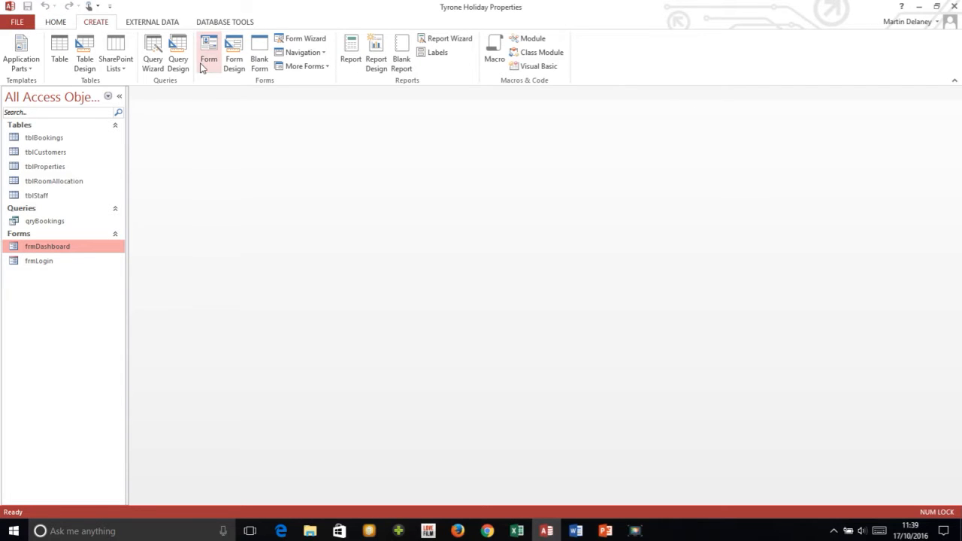
left_click(233, 62)
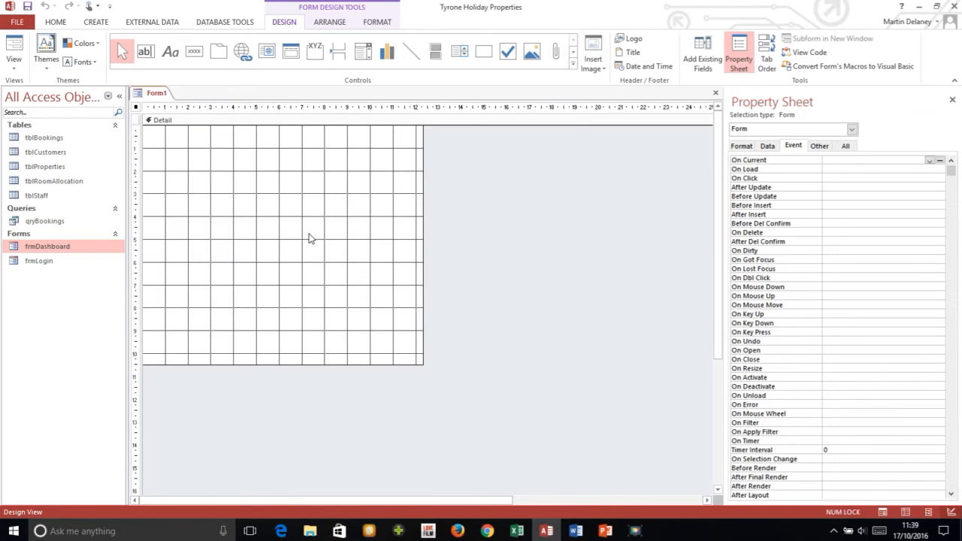
right_click(294, 211)
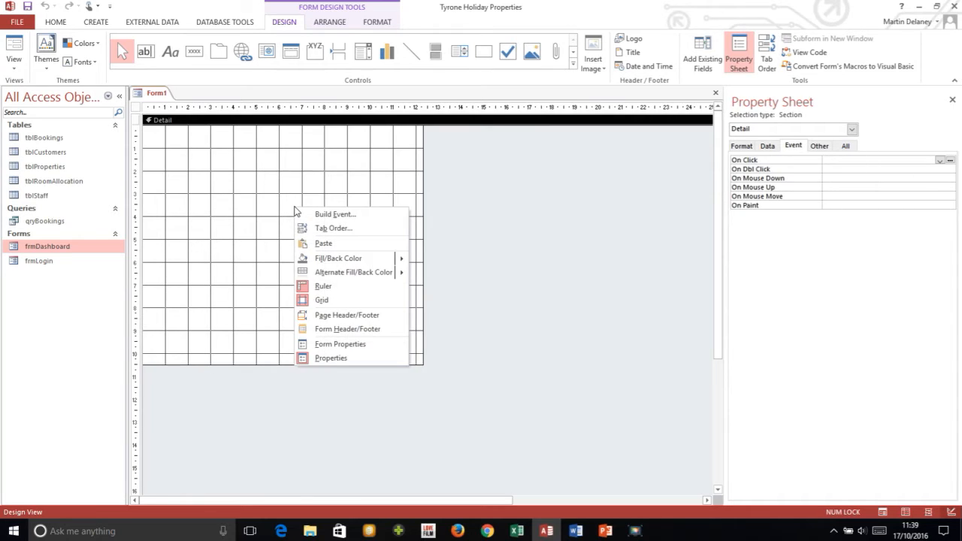
left_click(351, 331)
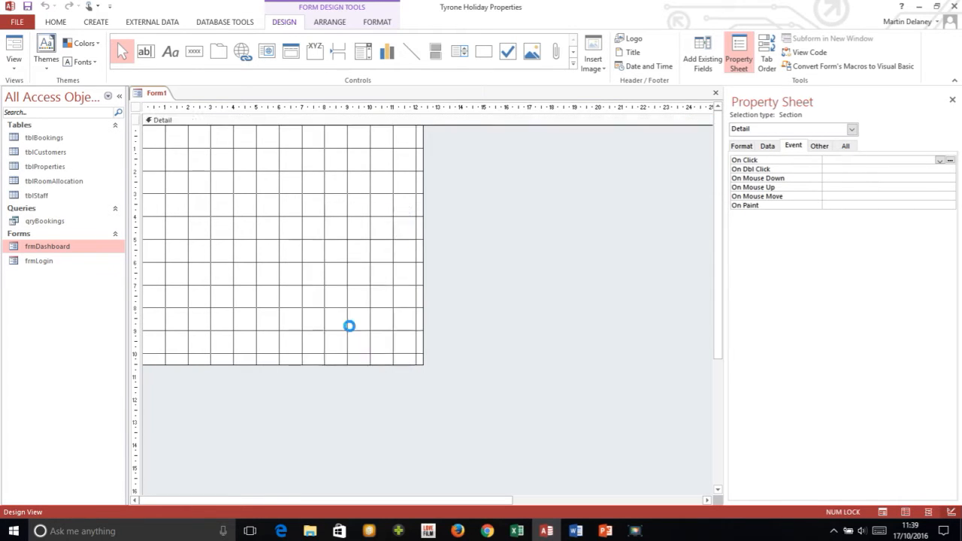
- Set the form header's back color to Background 1 and paste the copied logo into the header
left_click(216, 161)
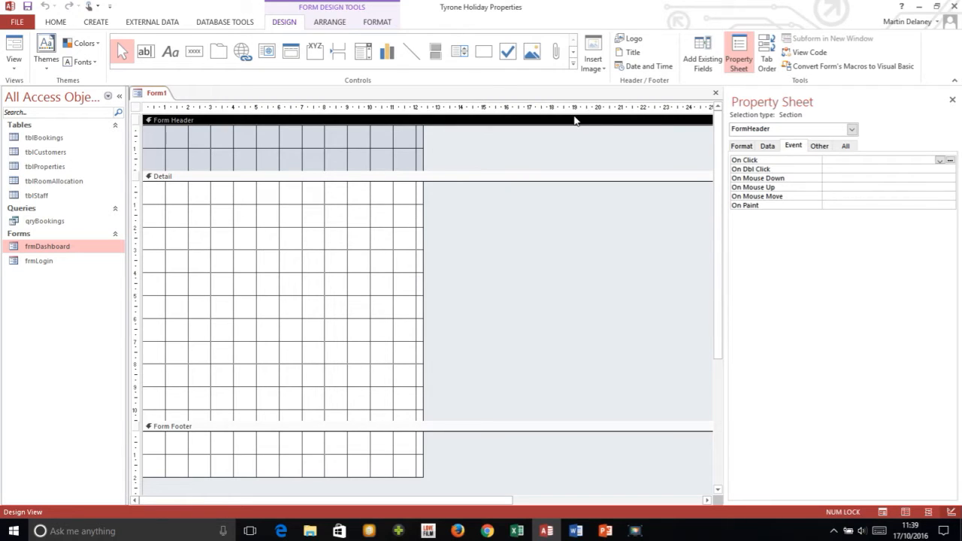
left_click(744, 147)
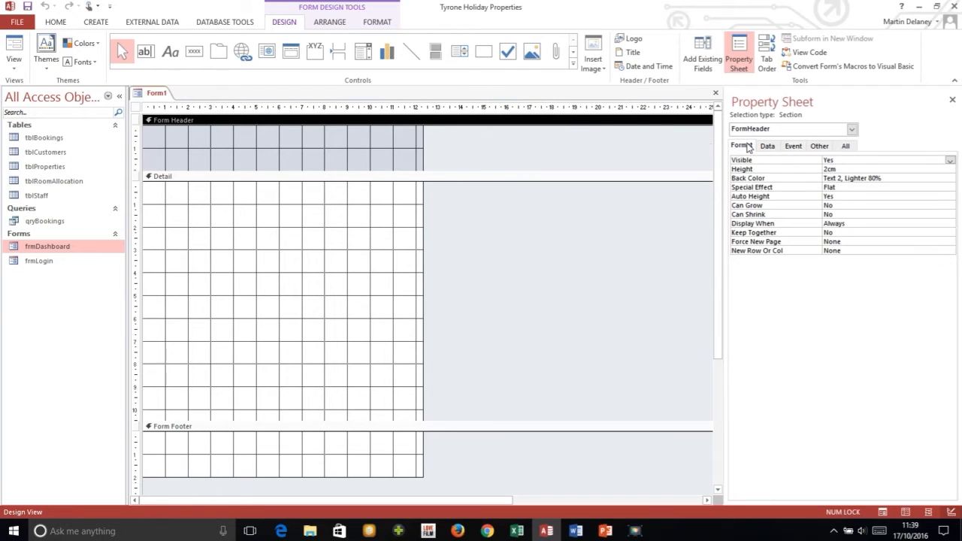
left_click(924, 180)
left_click(939, 178)
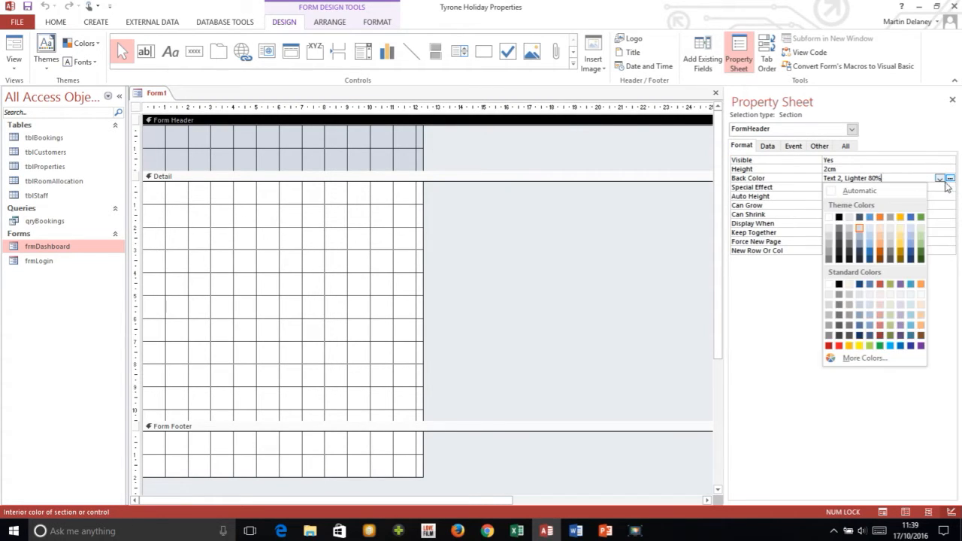
left_click(833, 217)
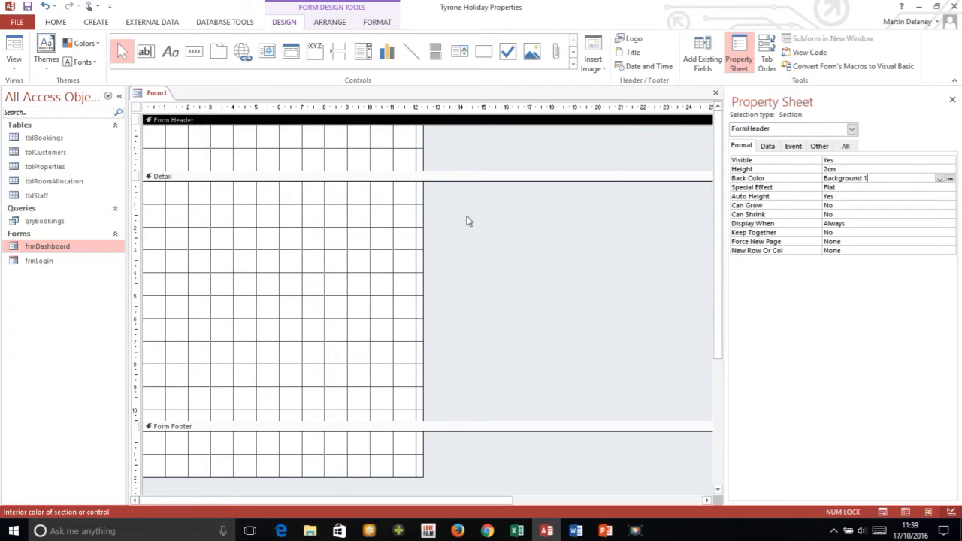
left_click(220, 156)
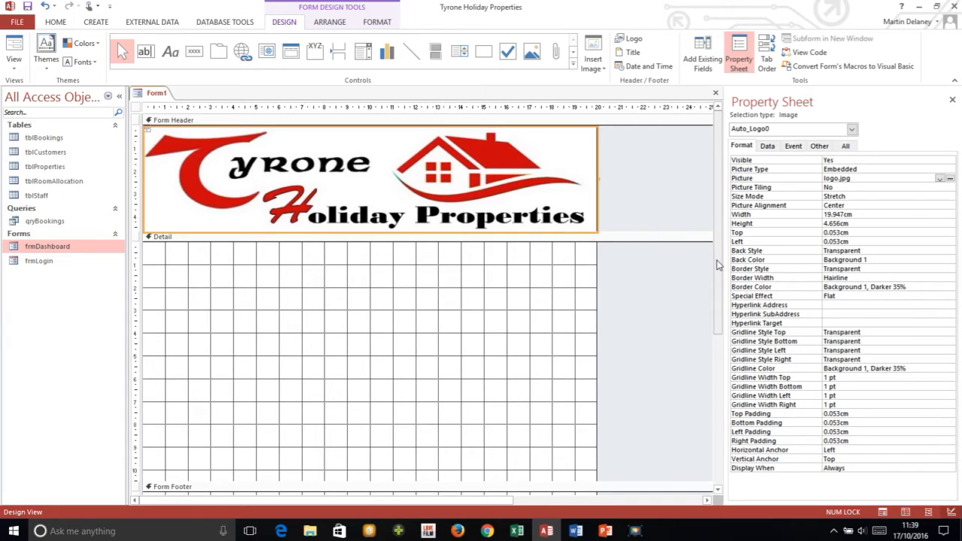
- Collapse the new form's footer section to no height
left_click_drag(718, 261, 729, 375)
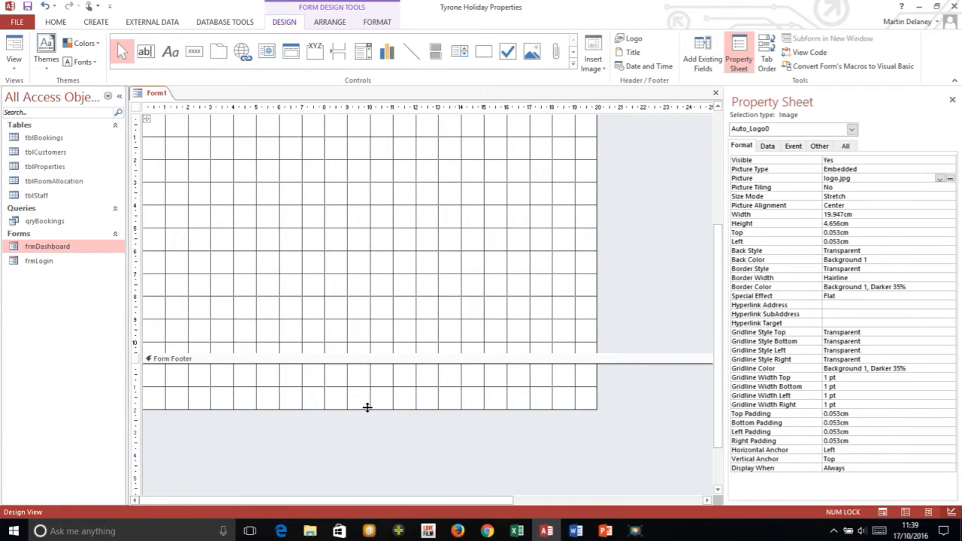
left_click_drag(368, 408, 372, 354)
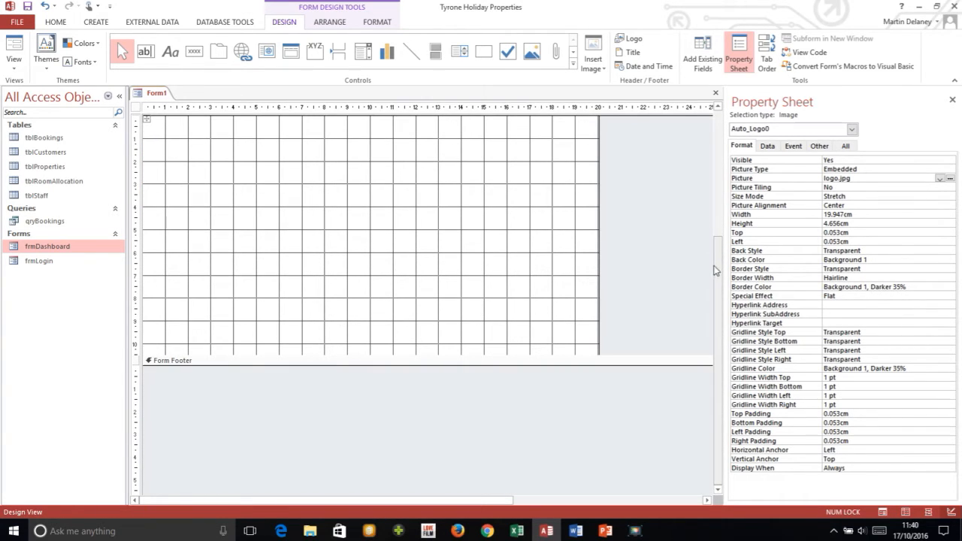
left_click_drag(717, 273, 720, 163)
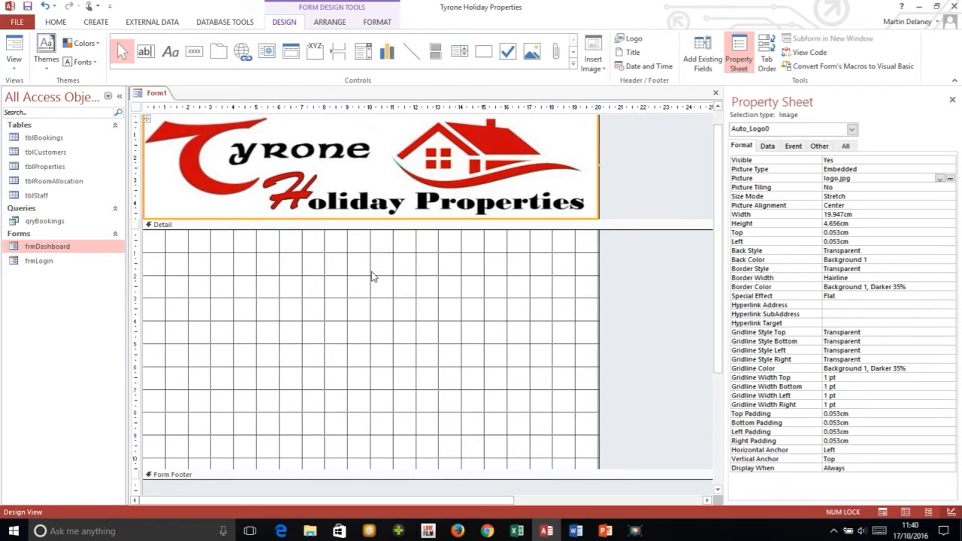
- Copy the DASHBOARD title label from frmDashboard in Design View, close that form, and paste the label into the new form's Detail section
double_click(64, 250)
right_click(64, 250)
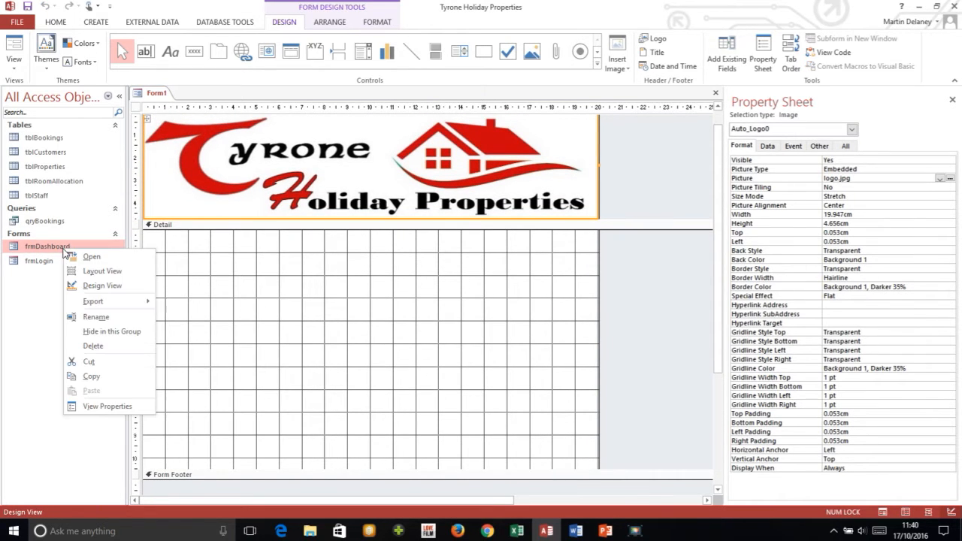
left_click(113, 286)
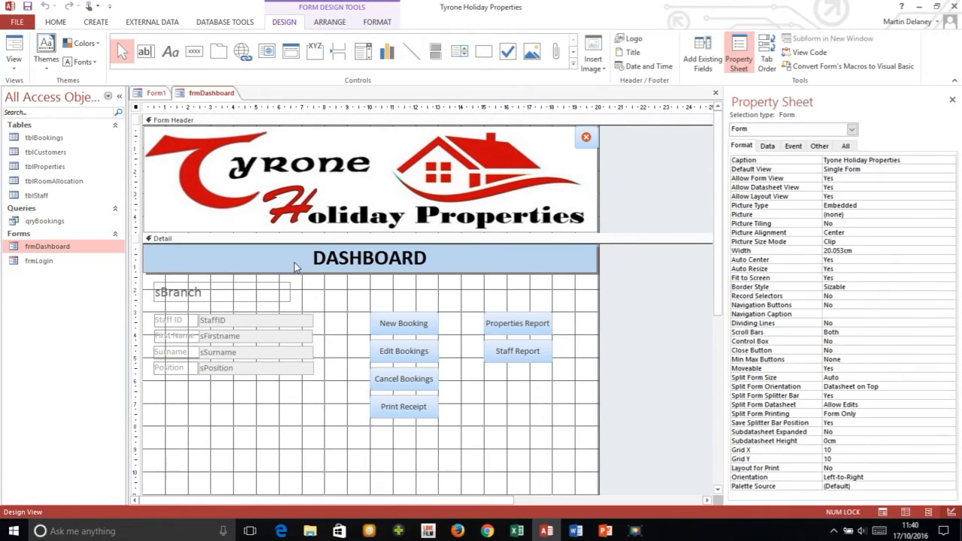
left_click(284, 264)
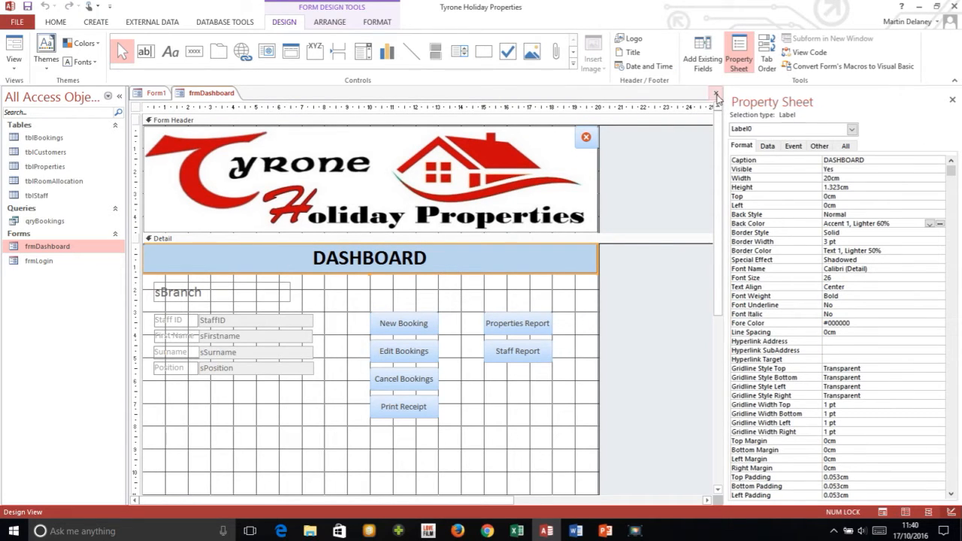
left_click(717, 93)
left_click(290, 281)
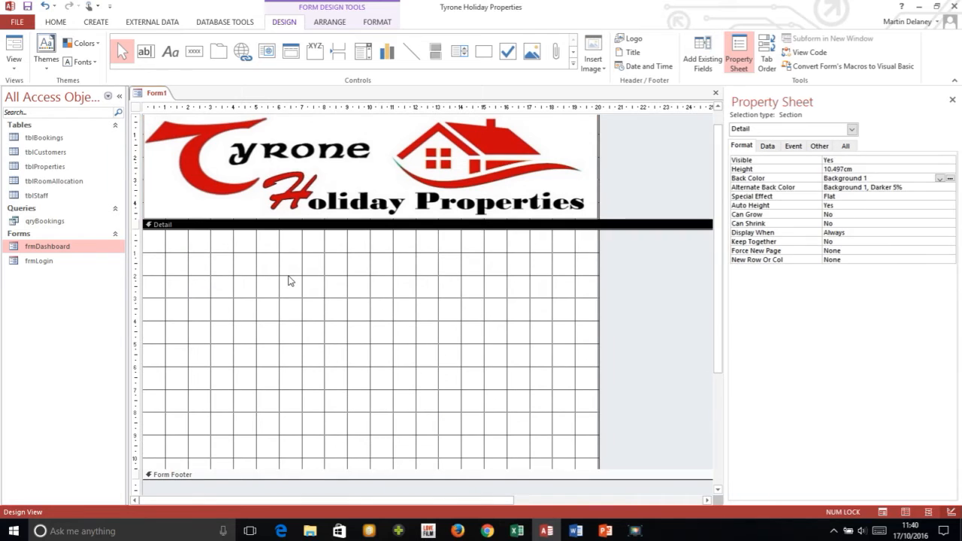
key("ctrl+v")
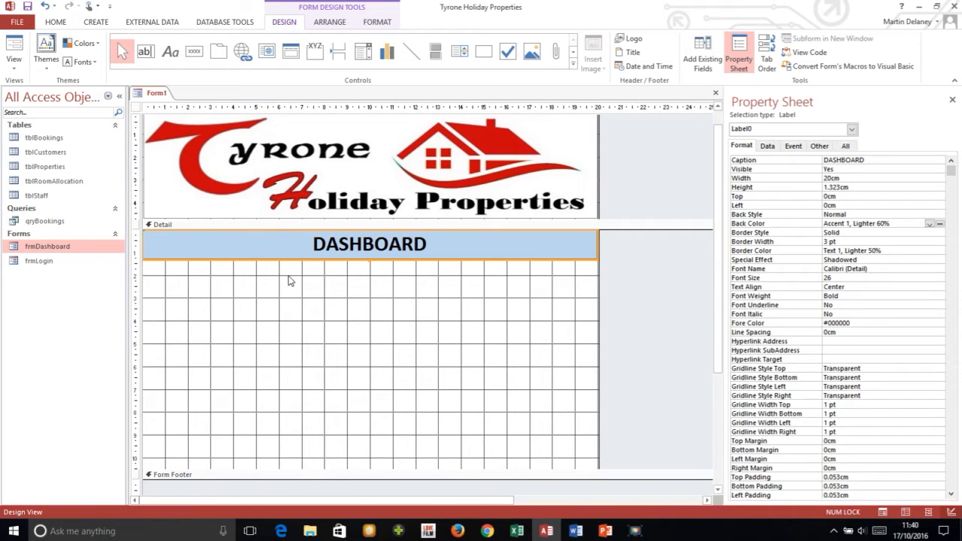
- Replace the pasted title label's text with Booking Form
left_click(433, 243)
key("BackSpace")
key("BackSpace")
key("BackSpace")
key("BackSpace")
key("BackSpace")
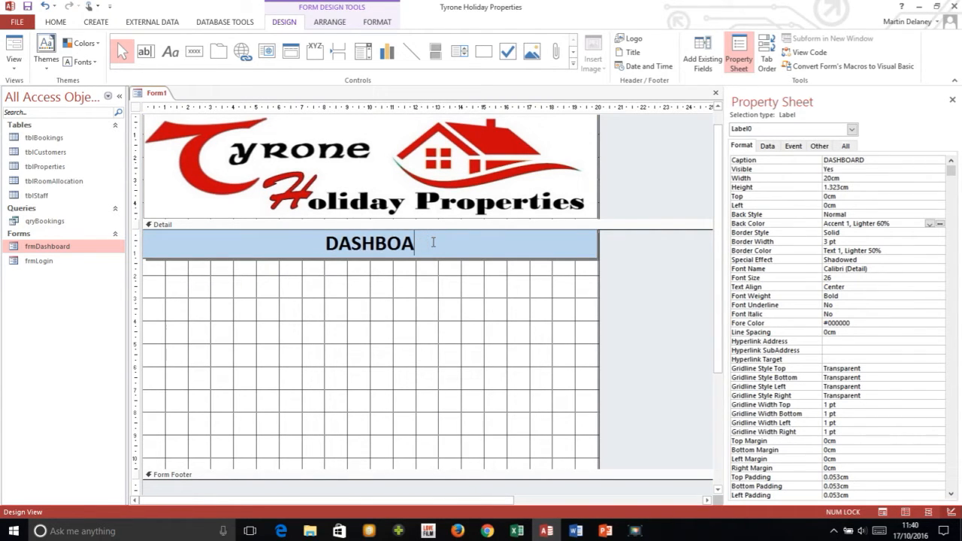
key("BackSpace")
key("BackSpace")
key("BackSpace")
key("BackSpace")
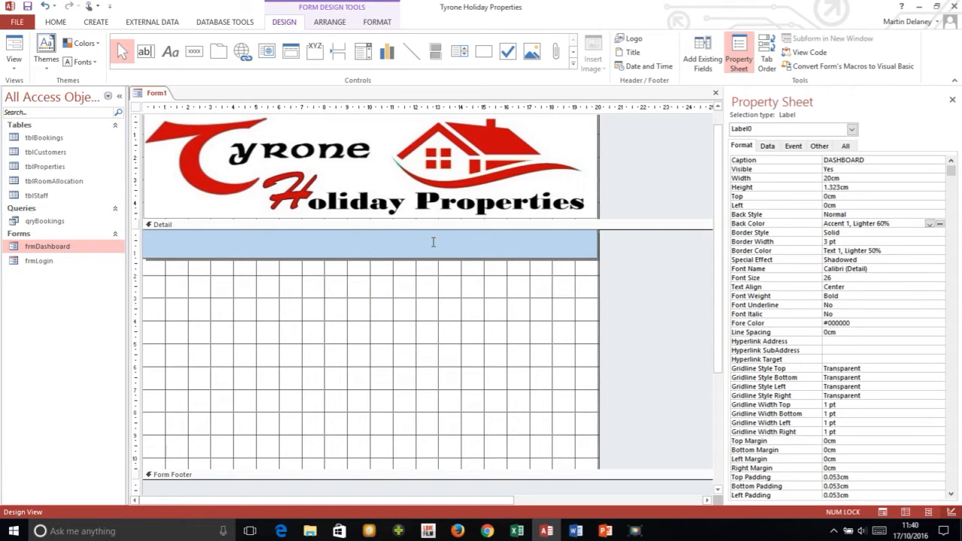
type("Booking")
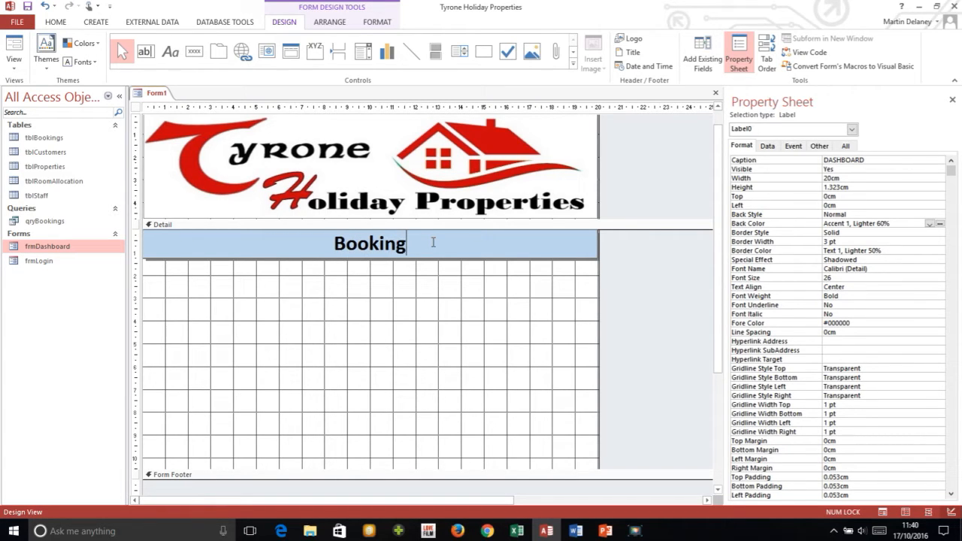
type(" Form")
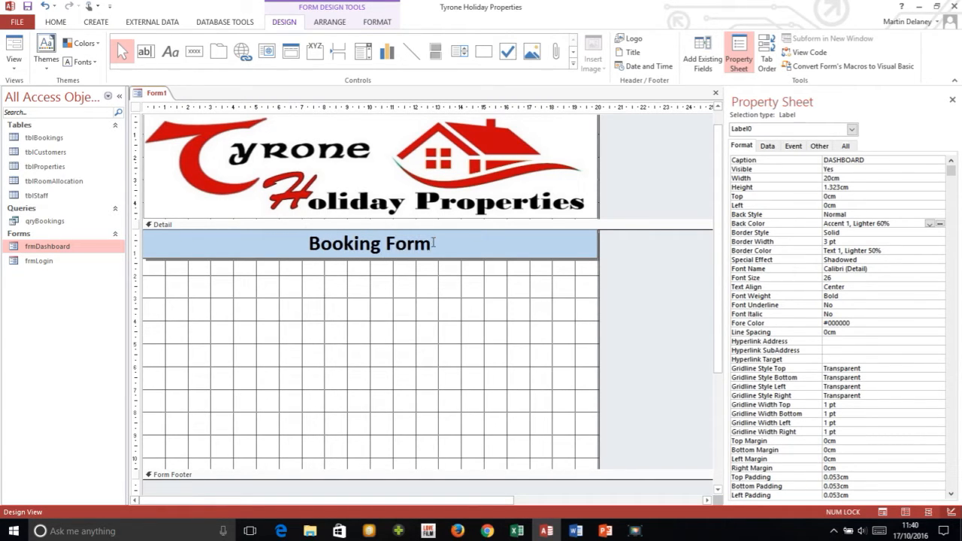
left_click(365, 326)
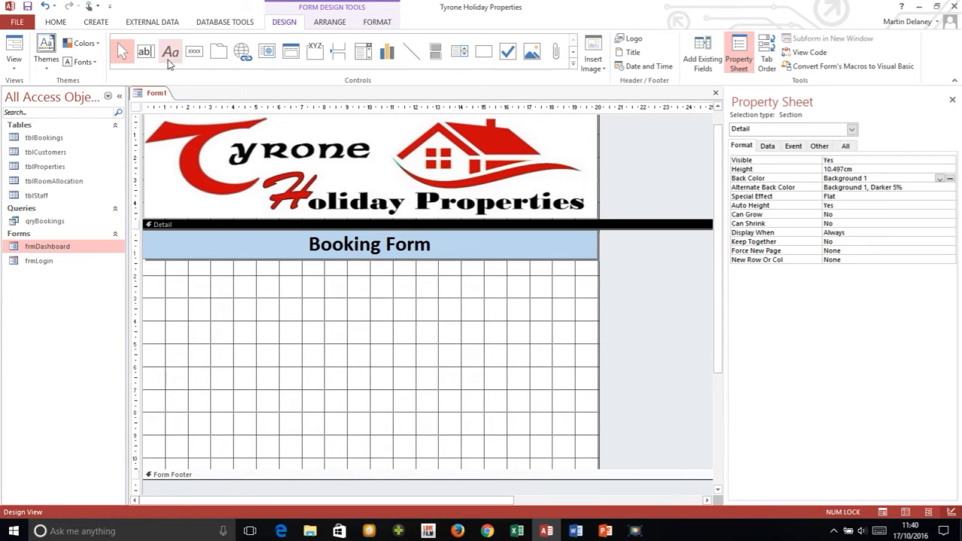
- Set the form's caption to Booking Form and its Pop Up, Modal and Auto Center properties to Yes
left_click(136, 107)
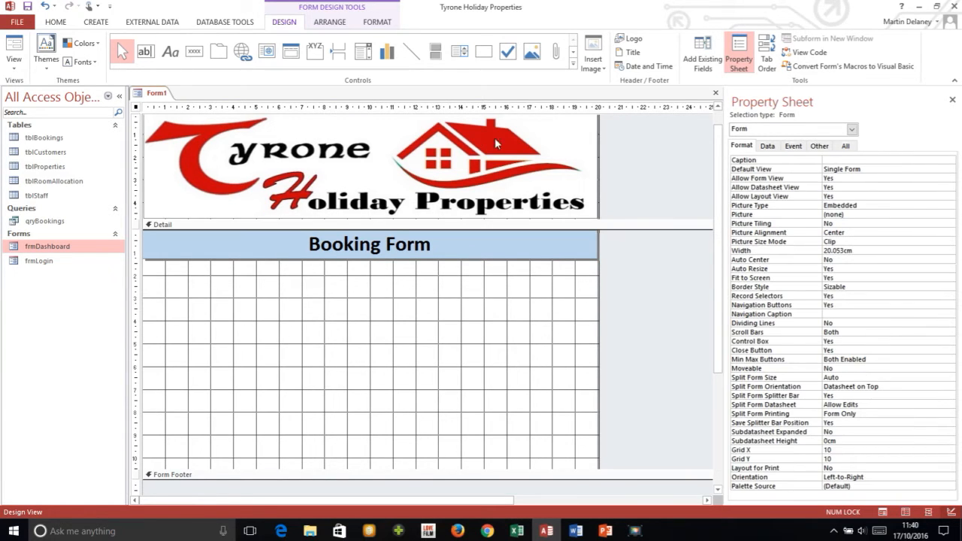
left_click(851, 161)
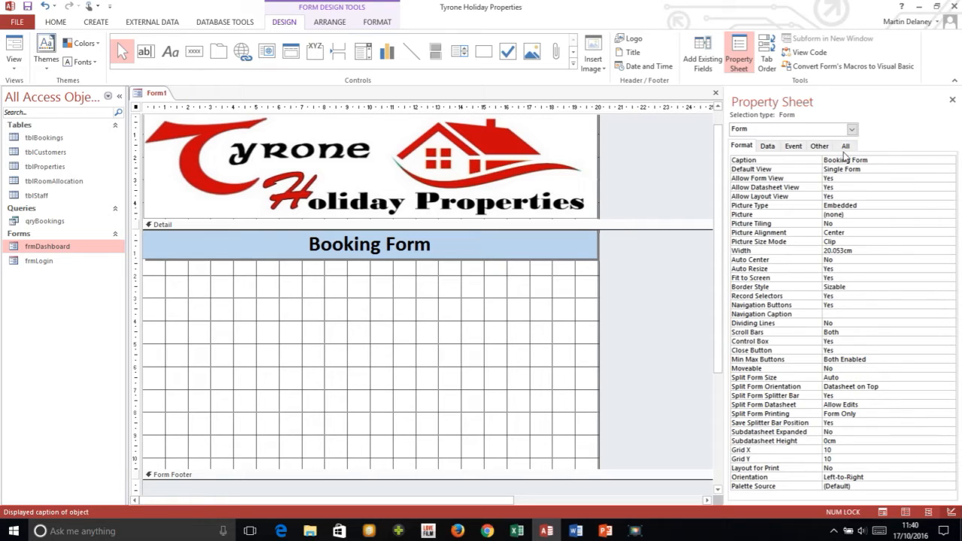
left_click(846, 147)
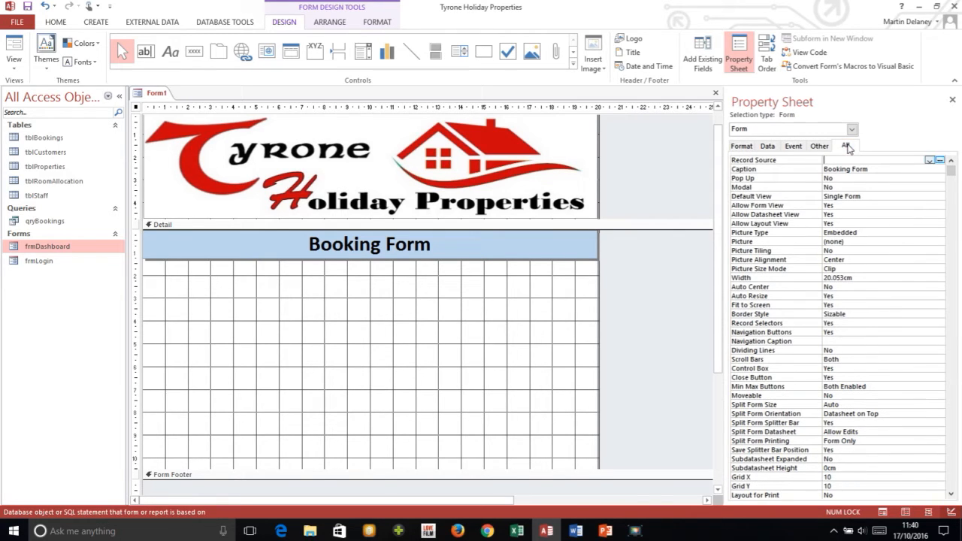
left_click(939, 178)
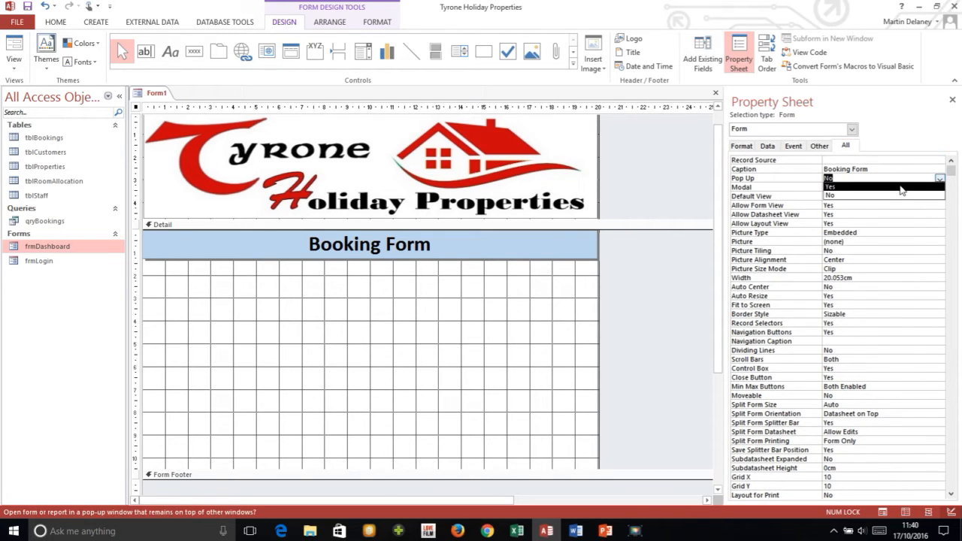
left_click(920, 188)
left_click(940, 187)
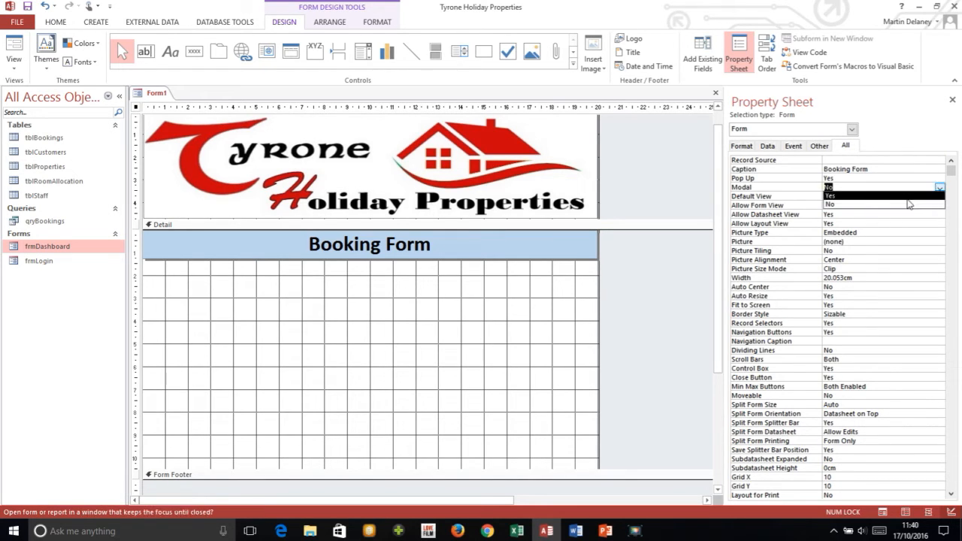
left_click(919, 197)
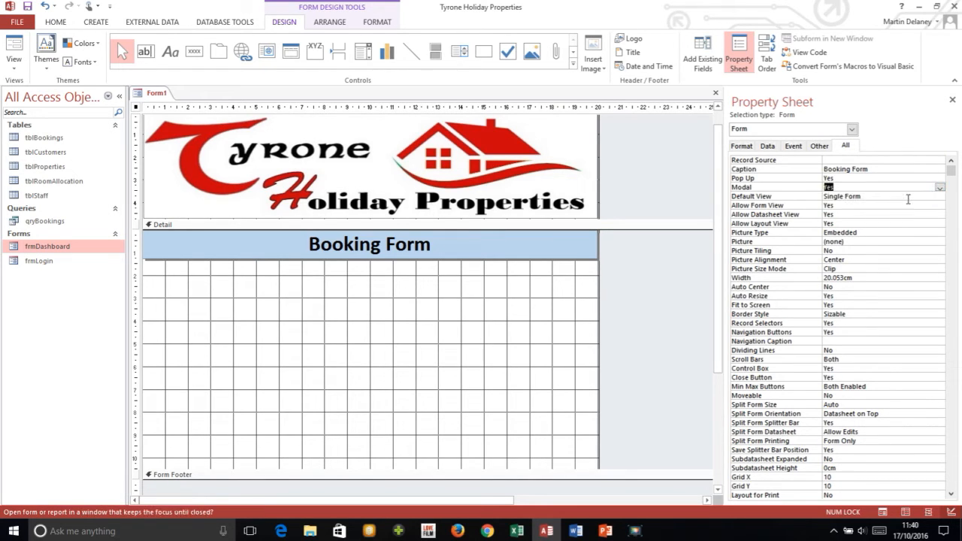
left_click(939, 287)
left_click(908, 297)
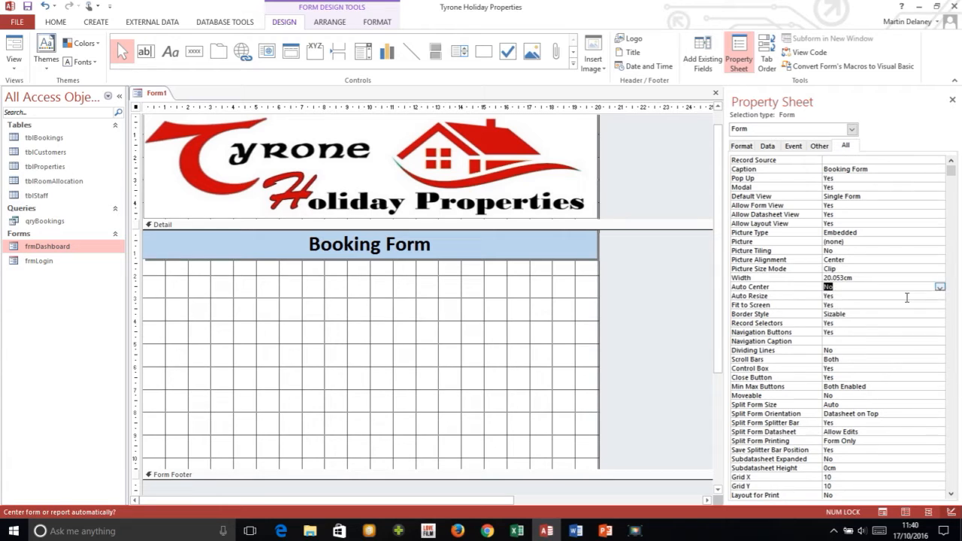
- Set the form's record source to qryBookings and show the fields available from it
left_click(767, 146)
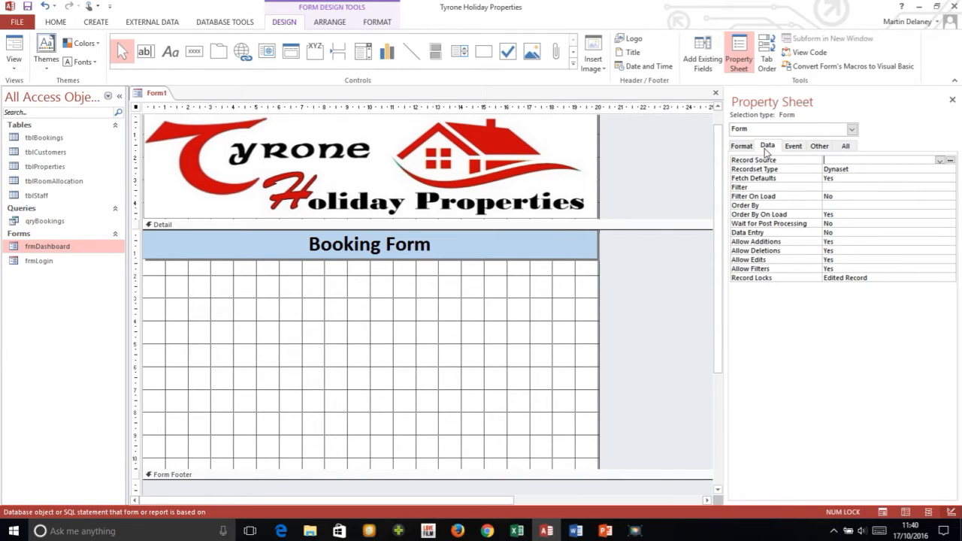
left_click(939, 161)
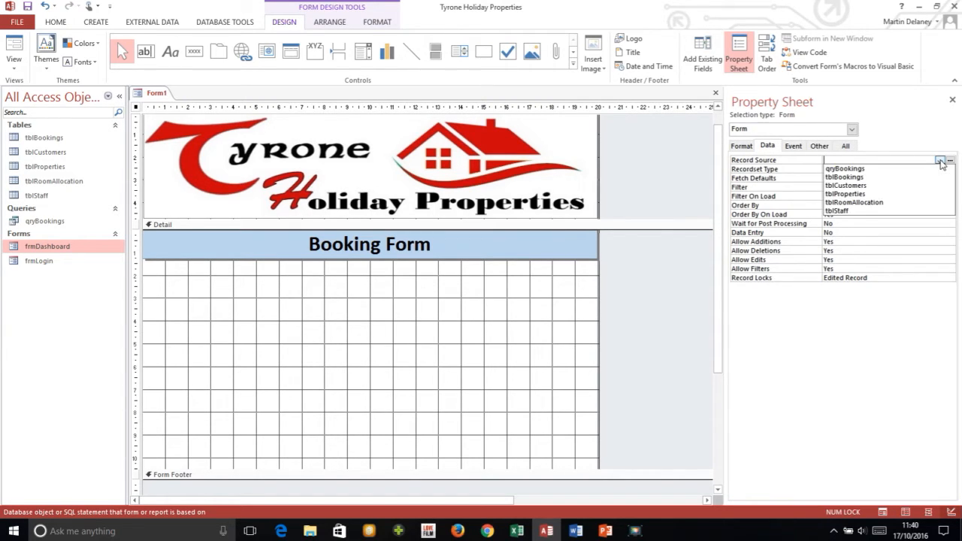
left_click(878, 169)
left_click(703, 56)
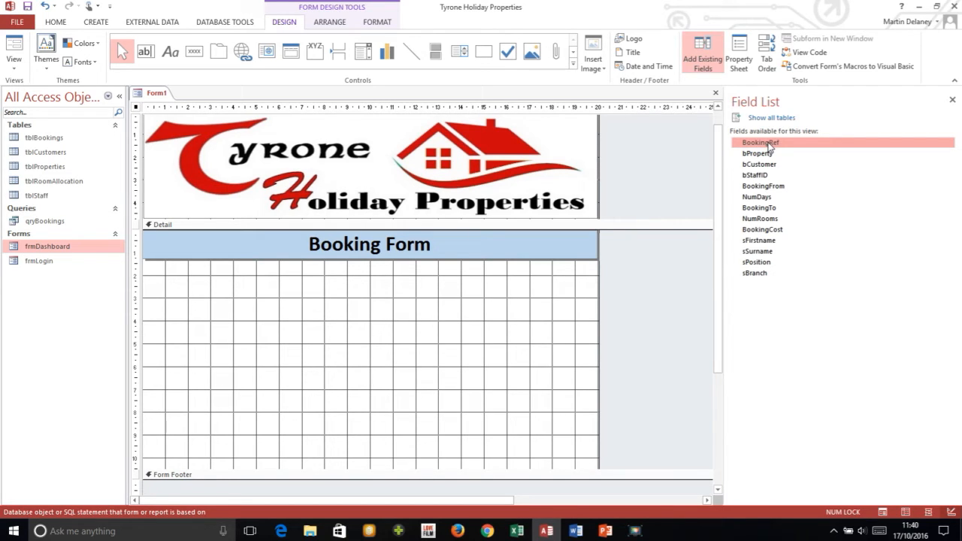
left_click(768, 155)
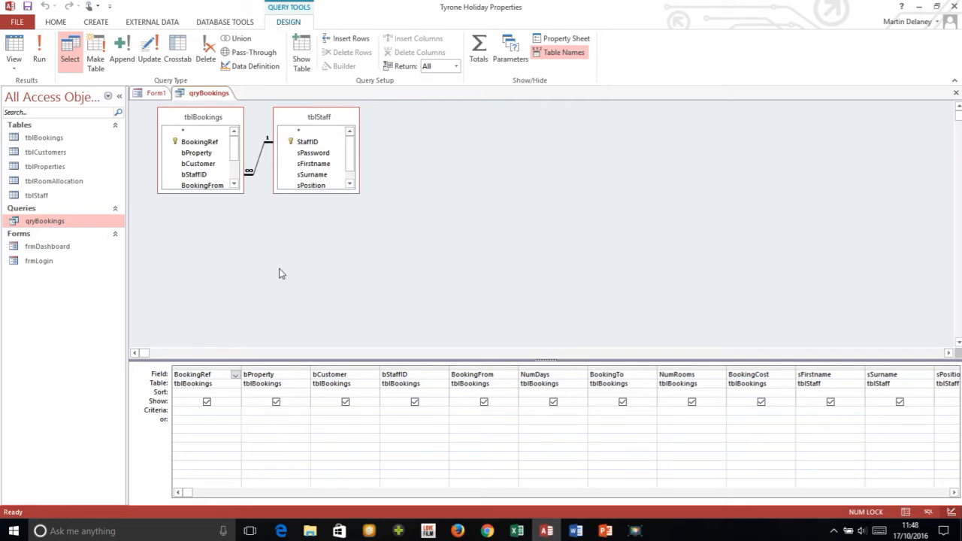
- Add the tblProperties table to the qryBookings query design
right_click(402, 219)
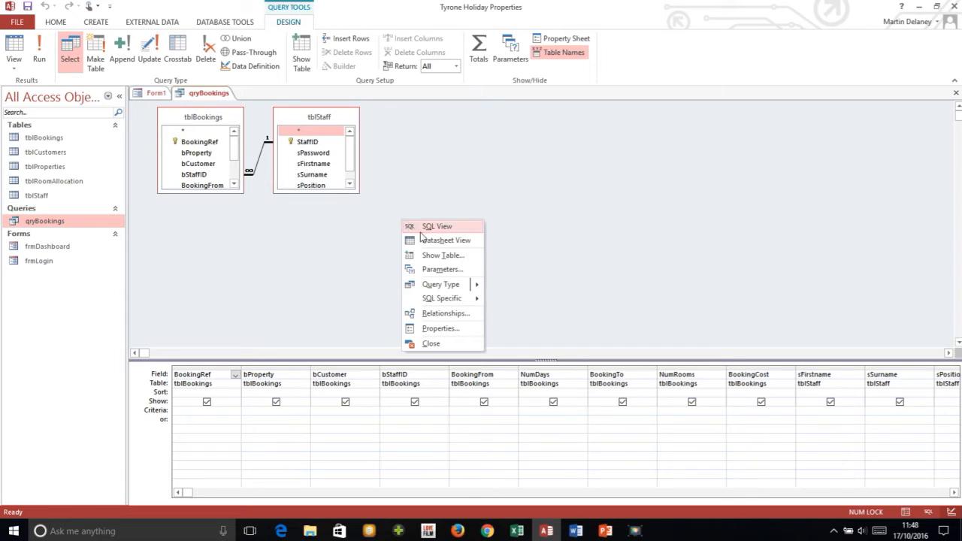
left_click(435, 257)
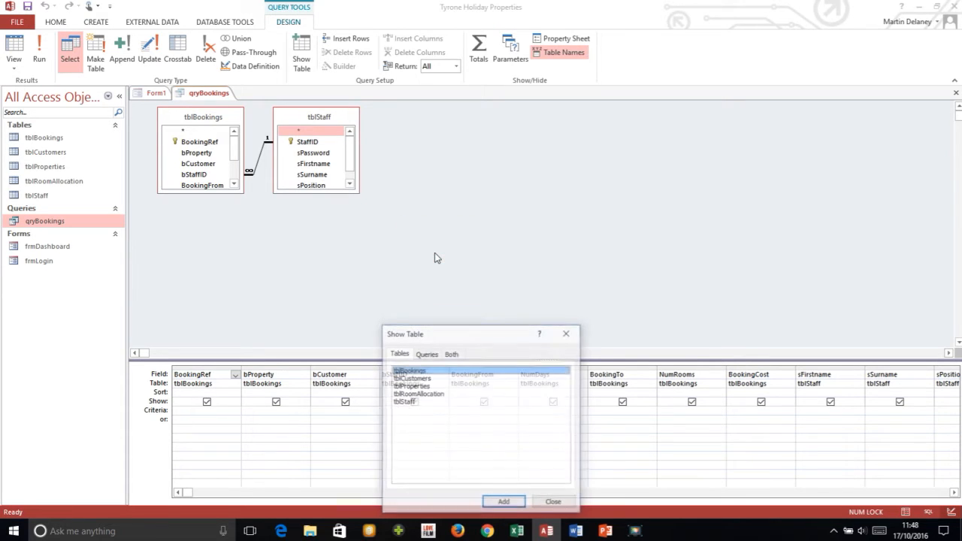
left_click(425, 387)
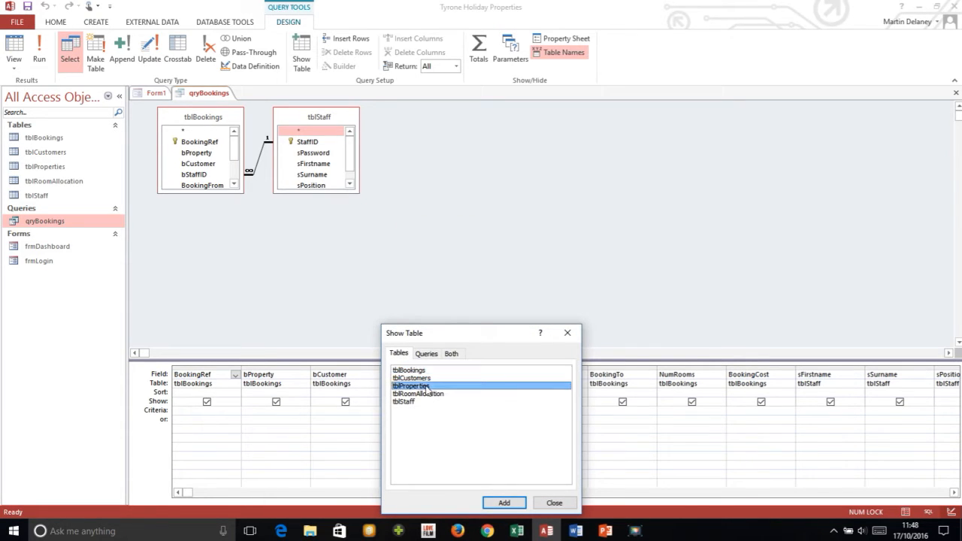
left_click(509, 504)
left_click(554, 503)
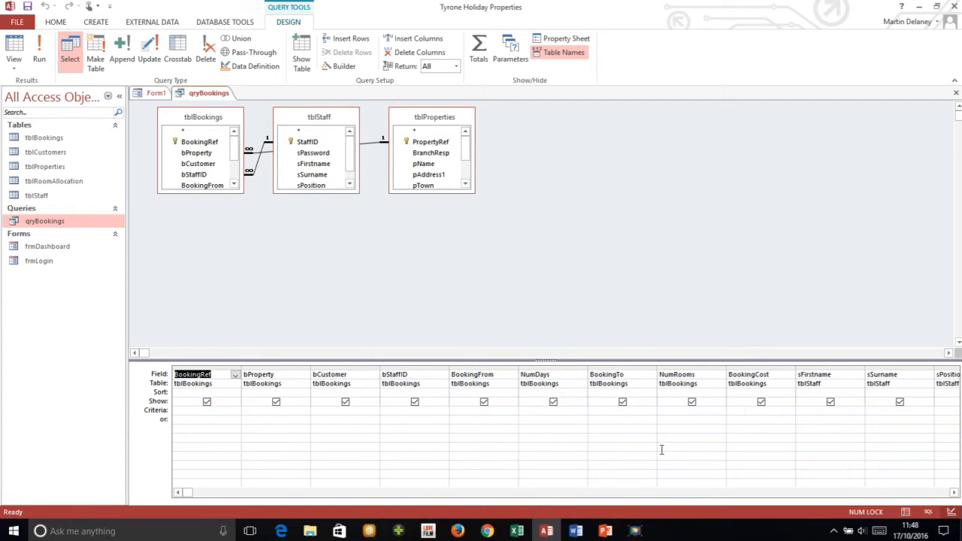
- Add the tblProperties fields from BranchResp through Image to the query grid after sBranch, and display the query as a datasheet
left_click(955, 492)
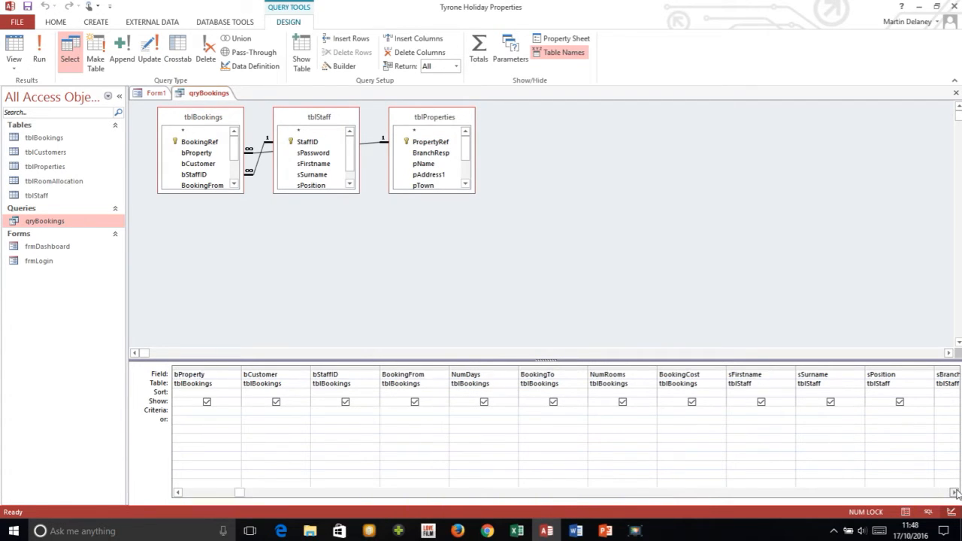
left_click(955, 493)
left_click(955, 493)
left_click(955, 493)
left_click(954, 493)
left_click(955, 493)
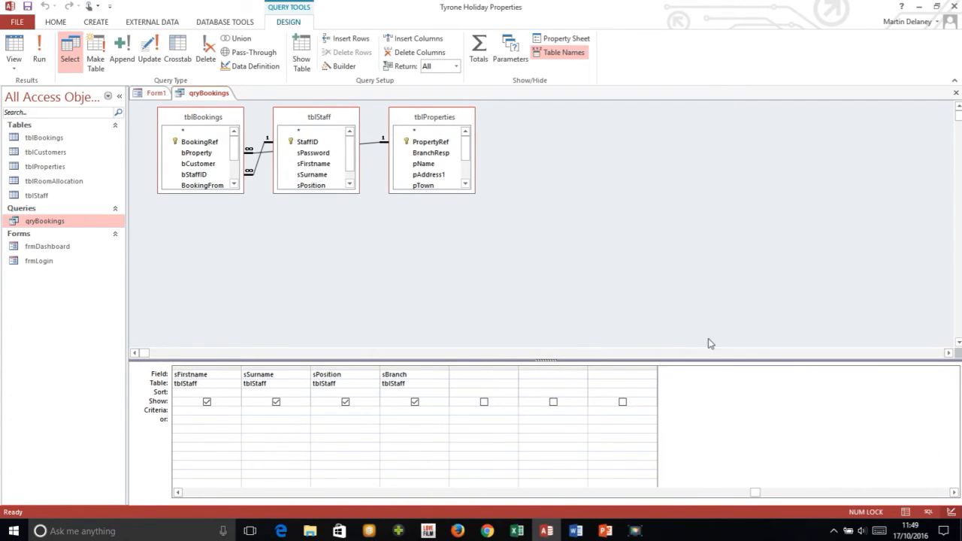
left_click(434, 153)
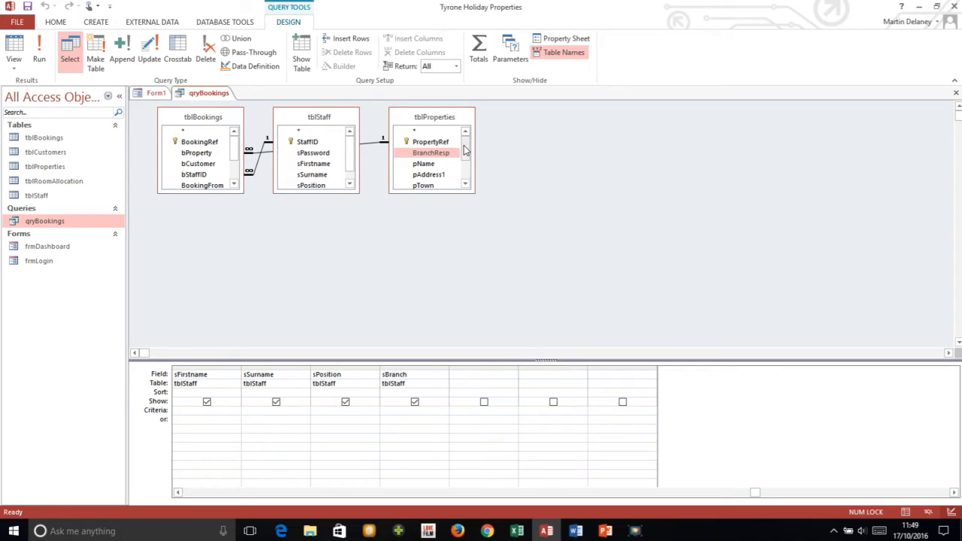
scroll(465, 150, "down", 2)
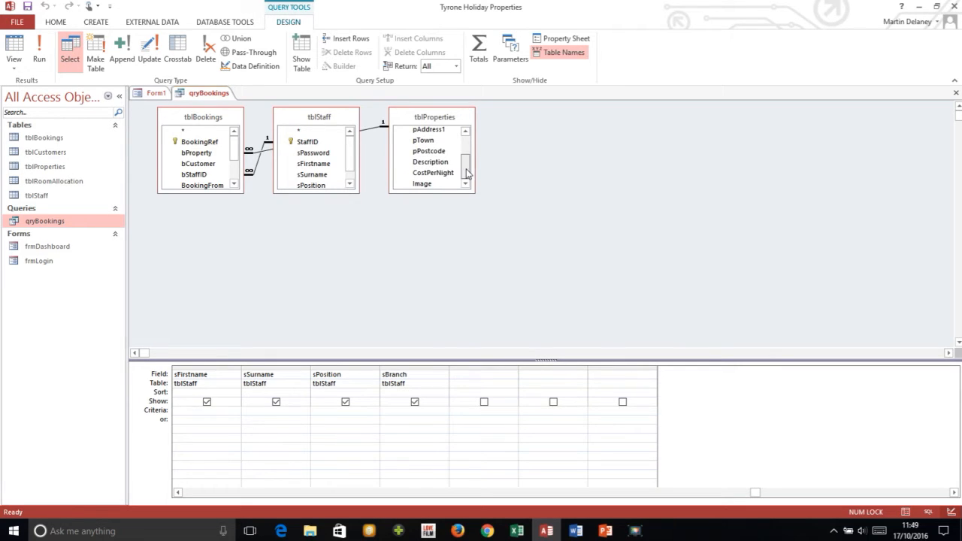
left_click(426, 185, "shift")
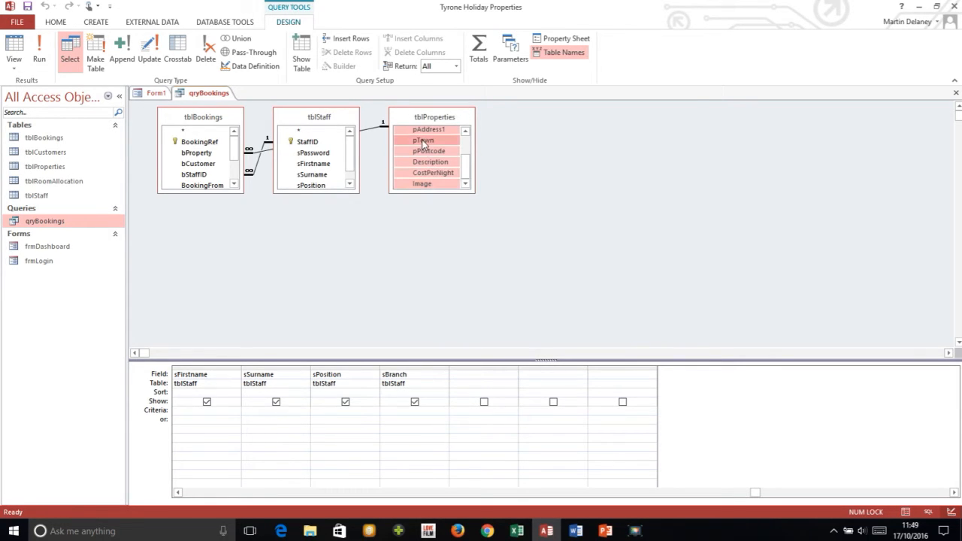
left_click_drag(423, 143, 466, 376)
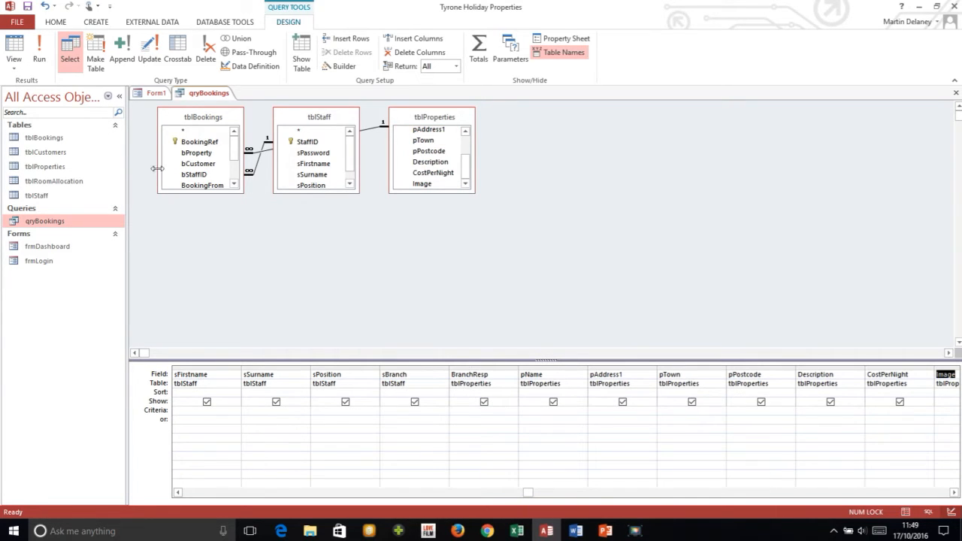
left_click(20, 48)
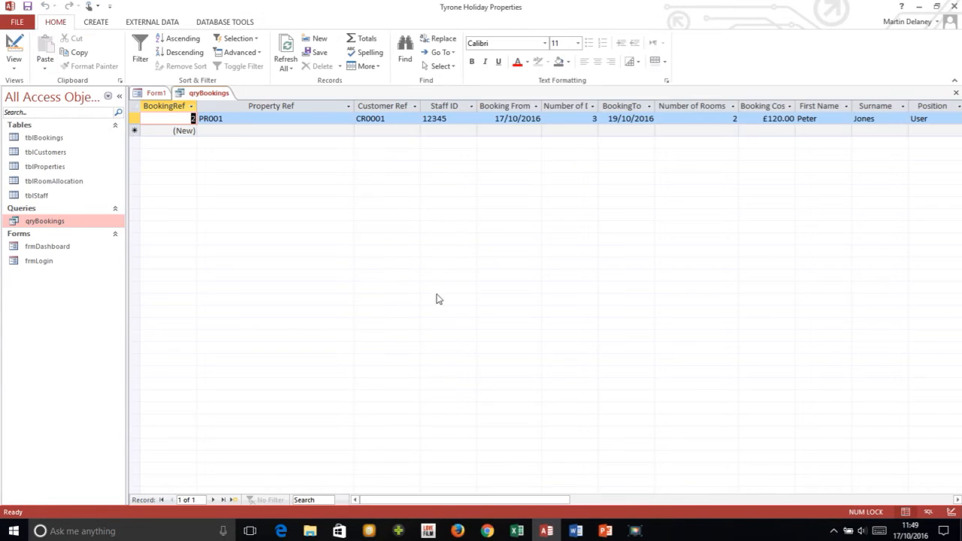
- Review the qryBookings datasheet columns from the booking fields through to the property Image field
left_click(957, 500)
left_click(957, 500)
left_click(957, 500)
left_click(957, 500)
left_click(957, 499)
left_click(957, 500)
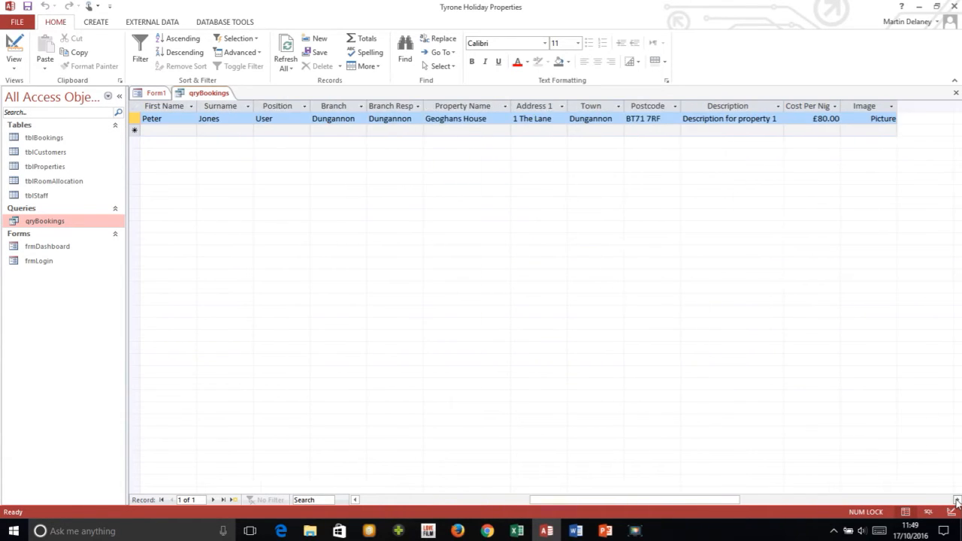
left_click(957, 500)
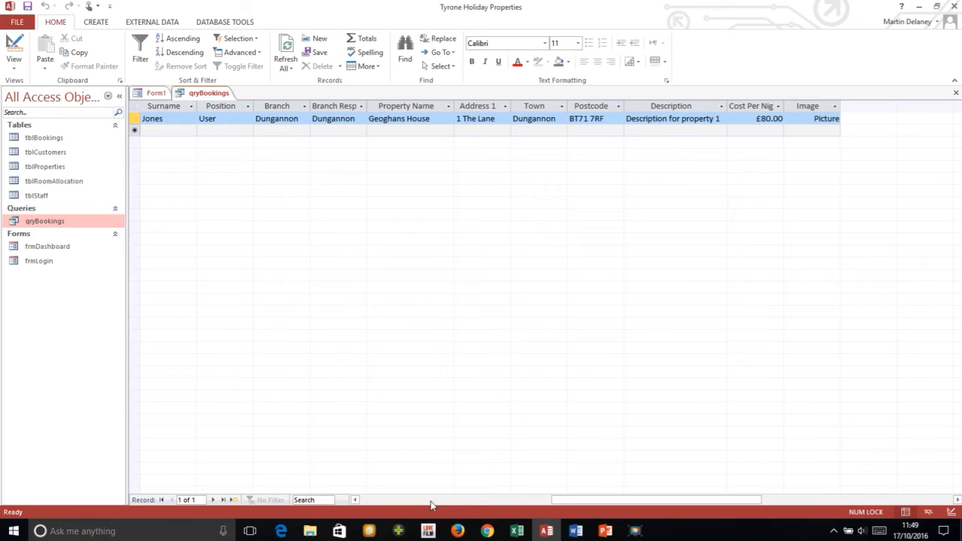
left_click(355, 500)
left_click(355, 499)
left_click(355, 500)
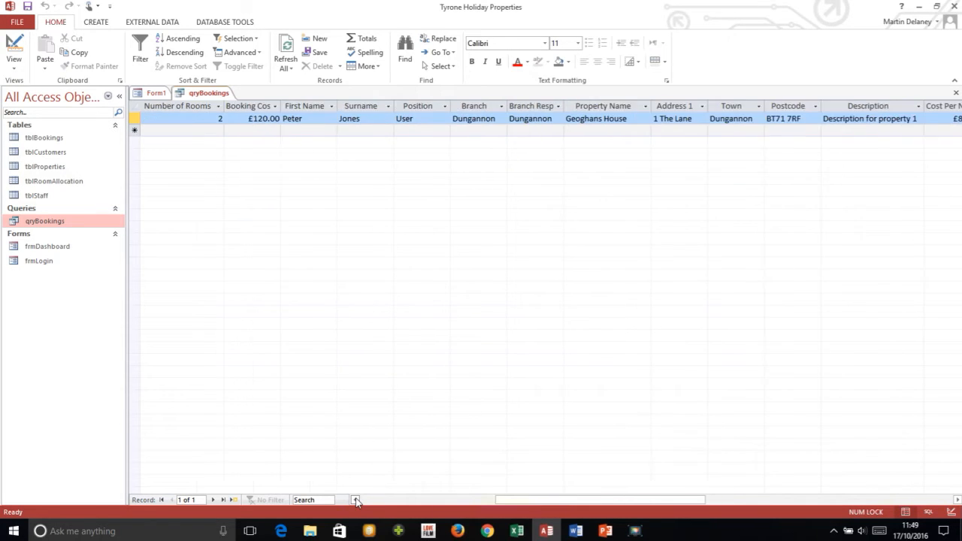
left_click(354, 500)
left_click(355, 500)
left_click(355, 499)
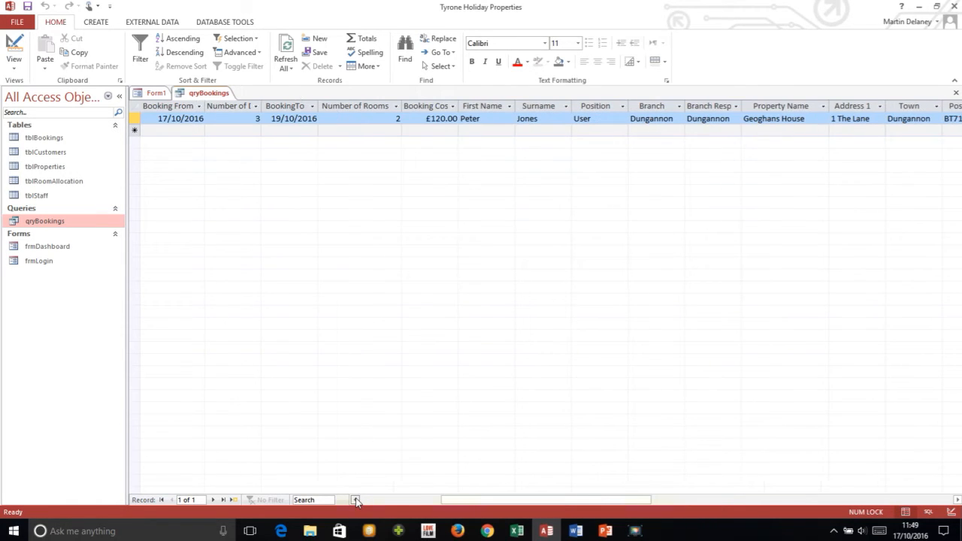
- Set the Booking Cost of the existing PR001 booking record to 240
left_click(422, 128)
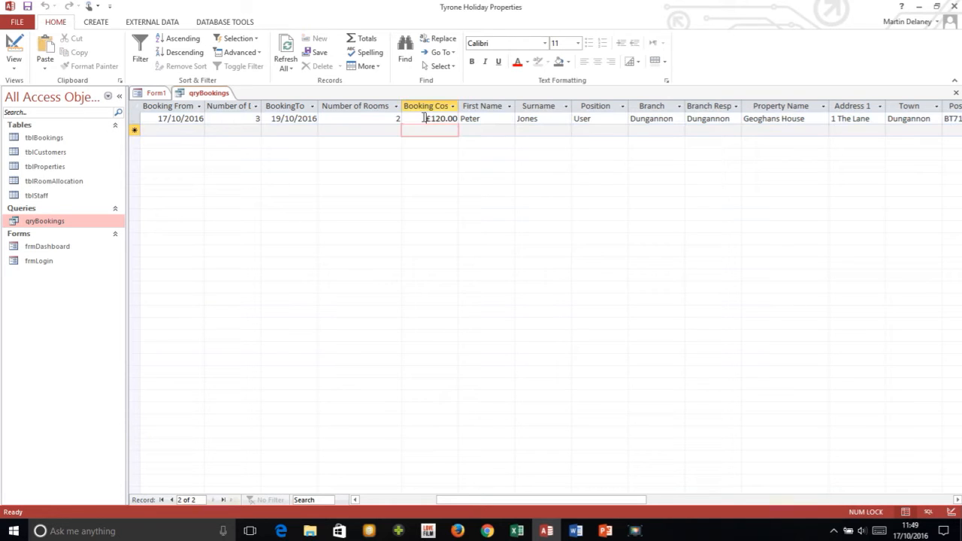
left_click(425, 118)
left_click_drag(425, 118, 458, 115)
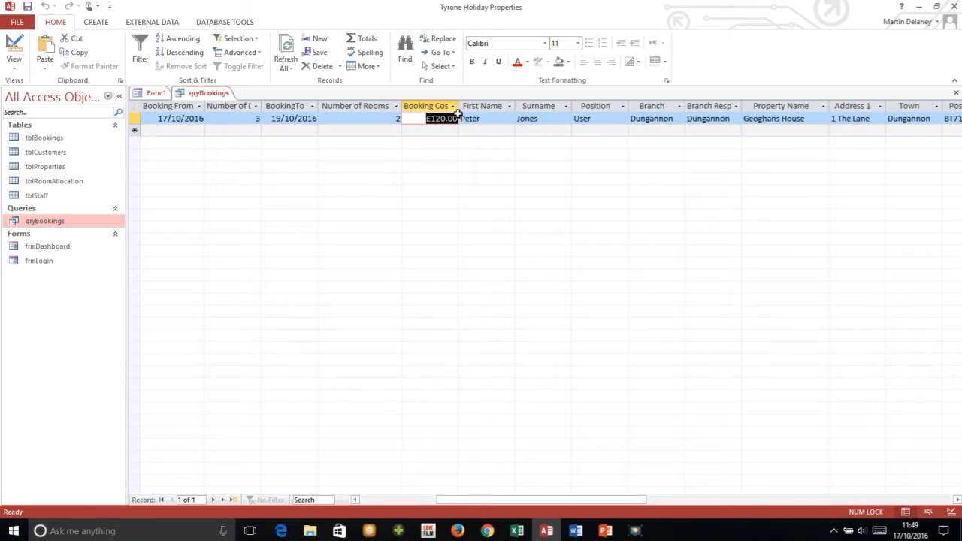
type("240")
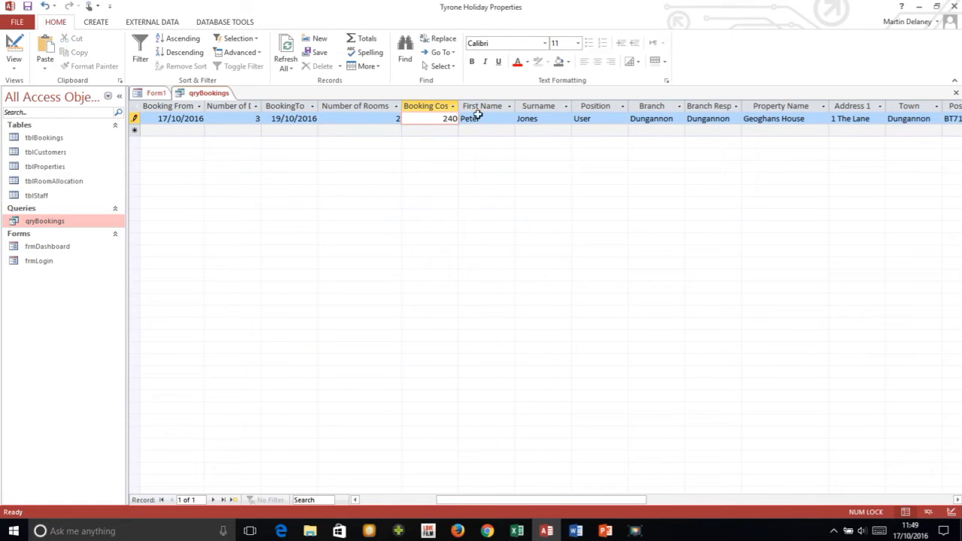
left_click(496, 120)
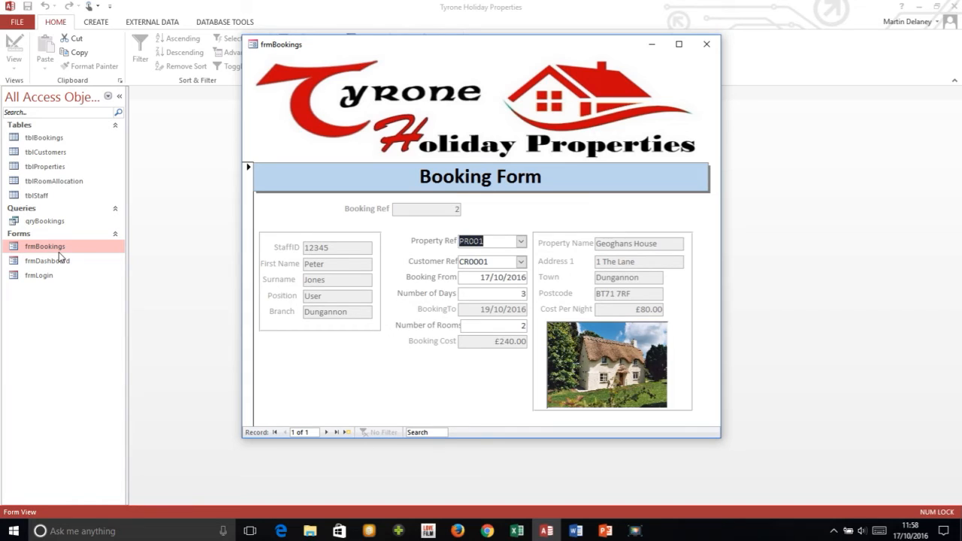
- Put frmBookings into Design View and add a text box below the staff details group
right_click(422, 364)
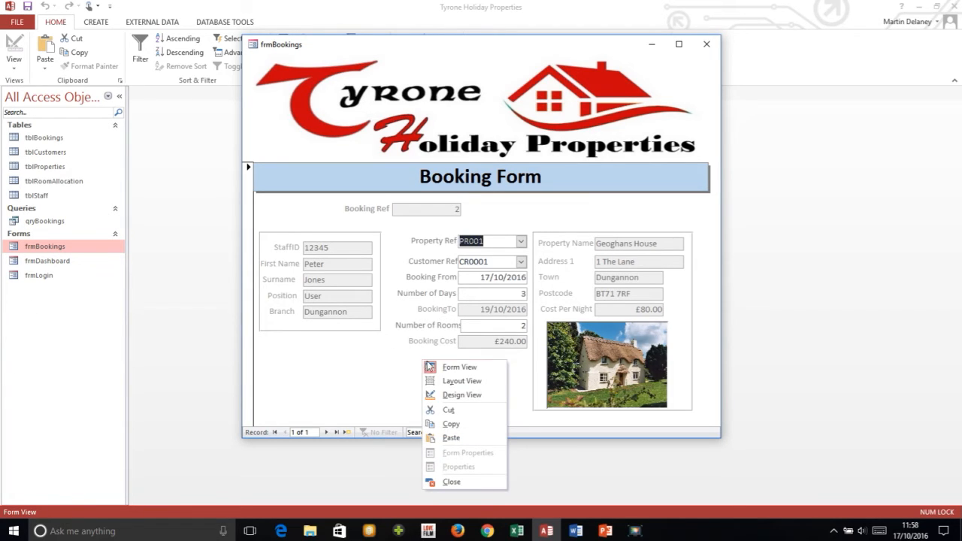
left_click(462, 395)
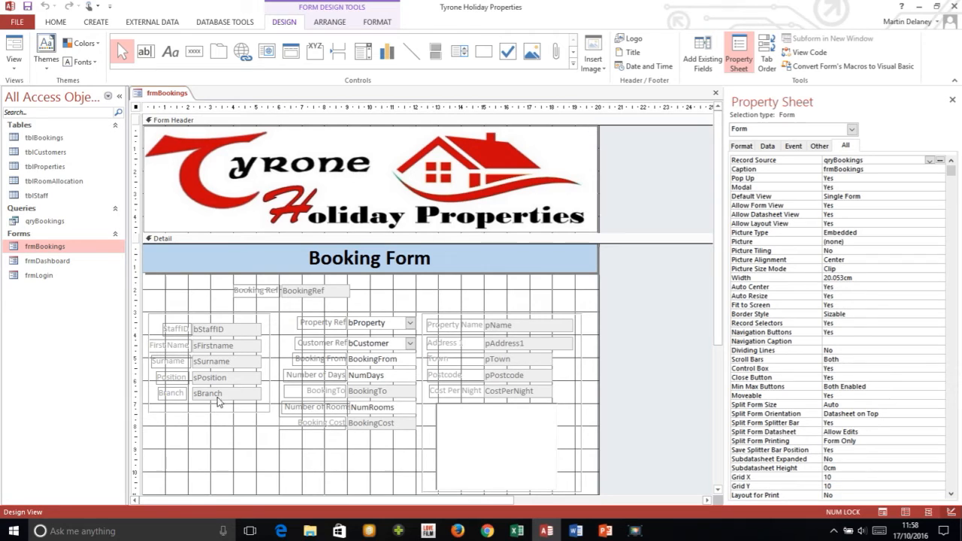
left_click(146, 53)
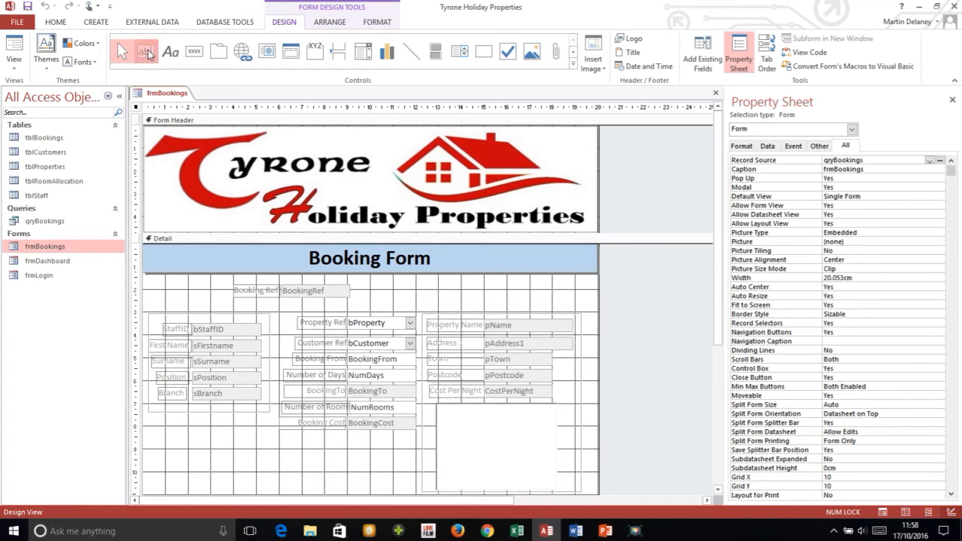
left_click(230, 444)
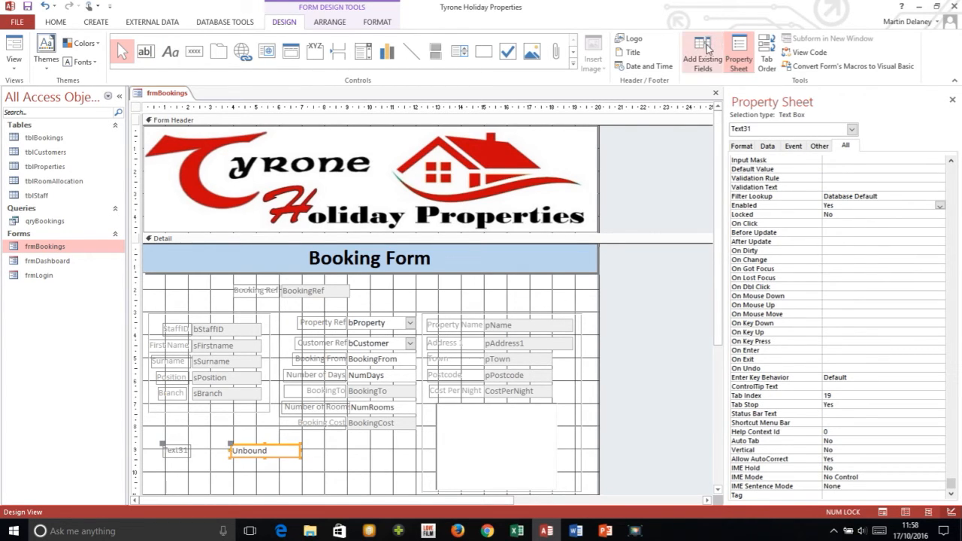
- Set the new text box's Control Source to the sBranch field
left_click(953, 172)
left_click(943, 169)
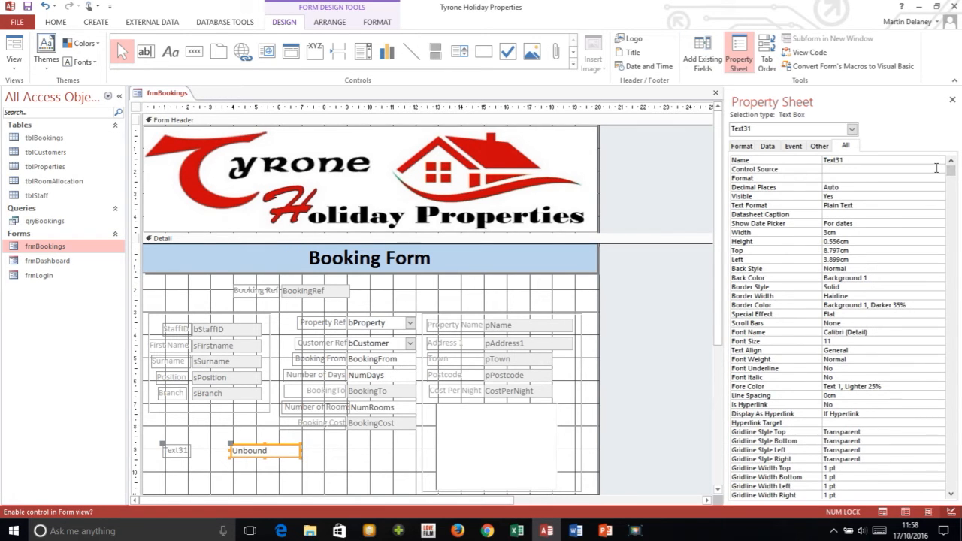
left_click(940, 170)
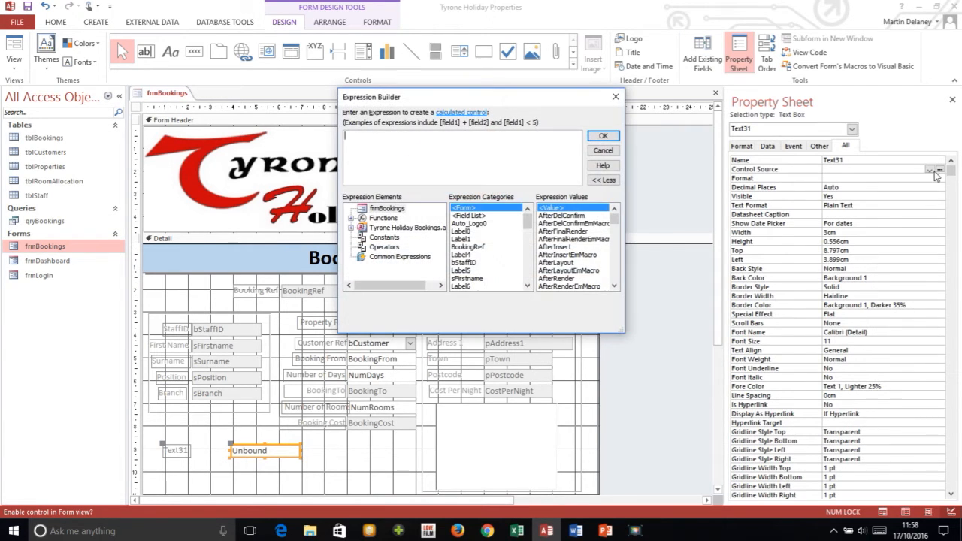
left_click(603, 150)
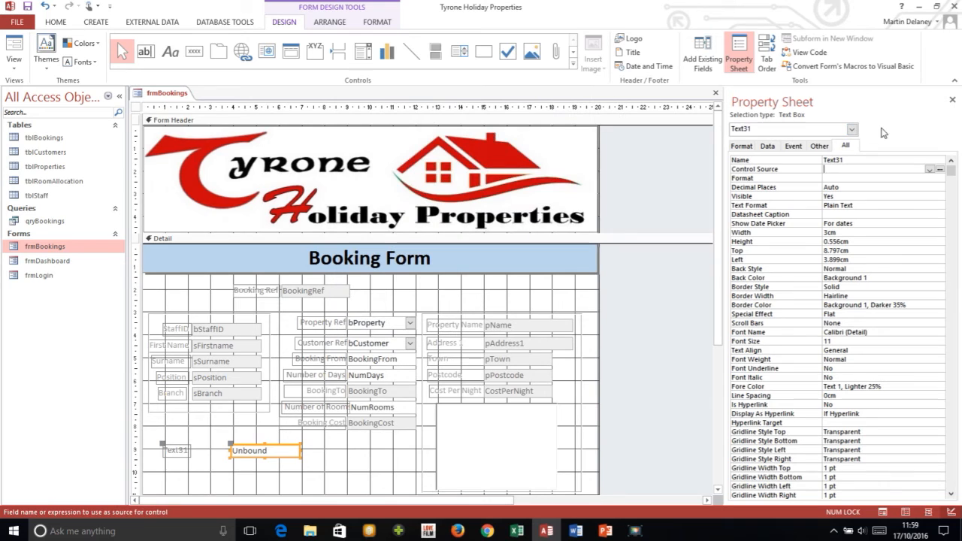
left_click(930, 171)
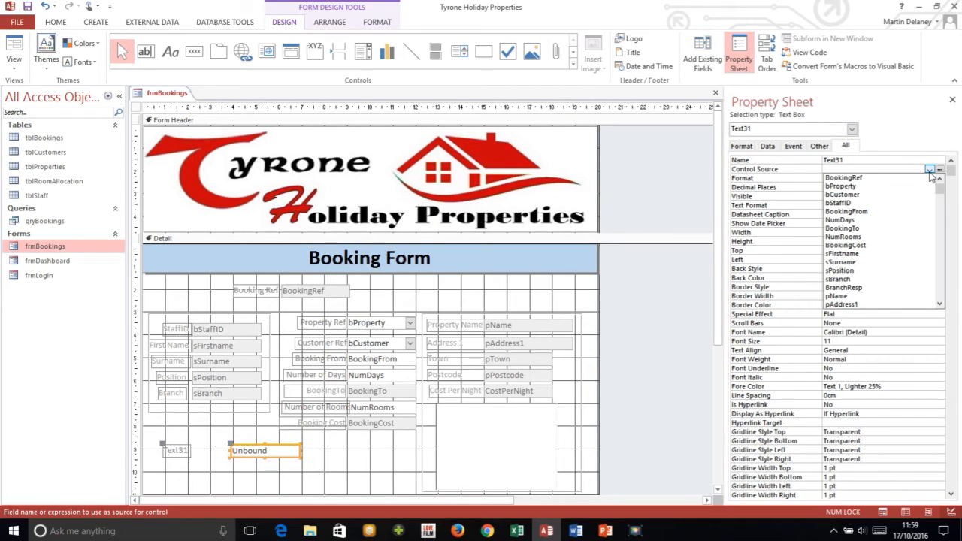
left_click(872, 286)
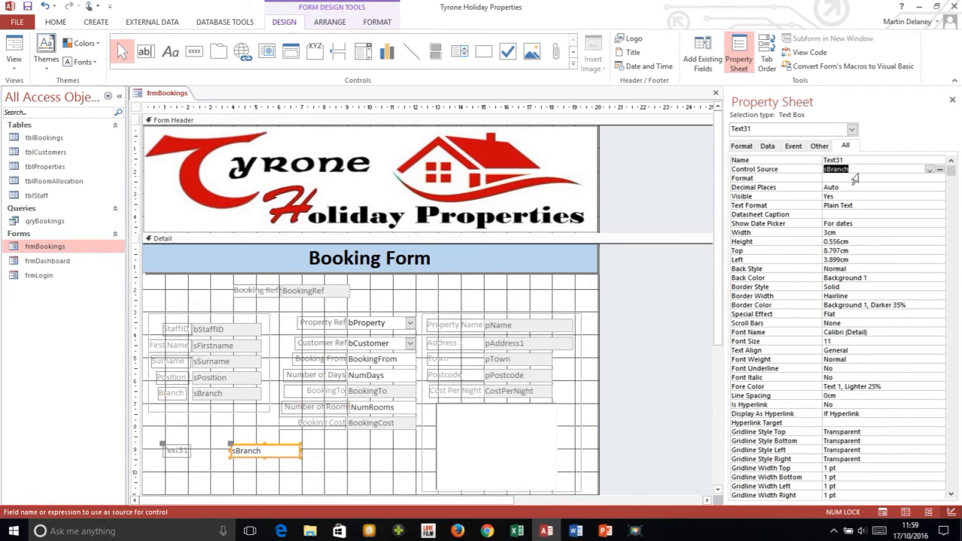
- Name the new text box sBranch2, after trying the name sBranch
left_click(819, 159)
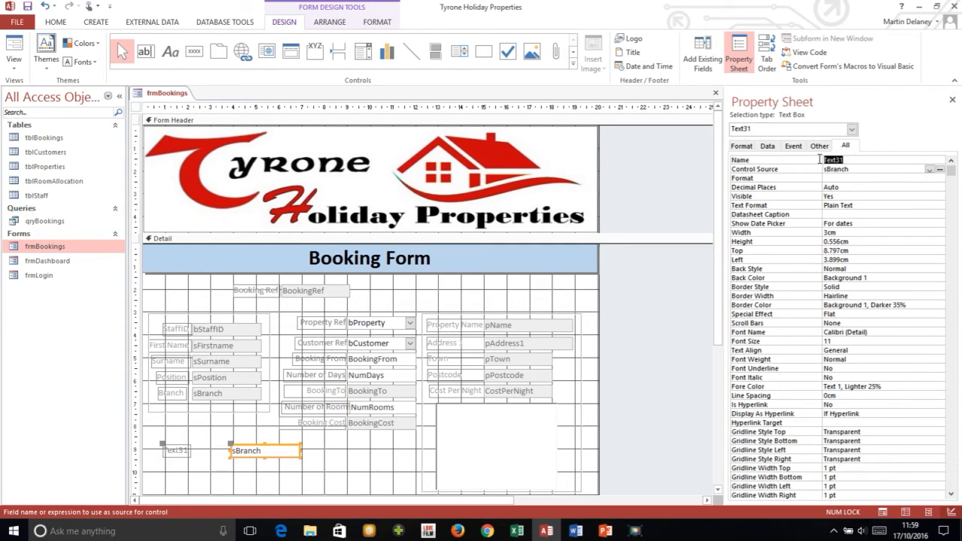
type("sBranch")
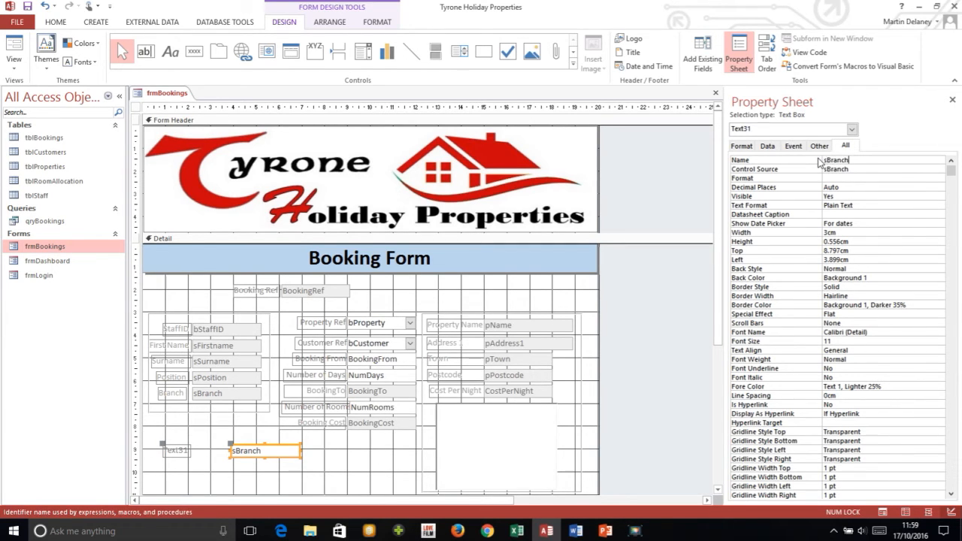
left_click(866, 171)
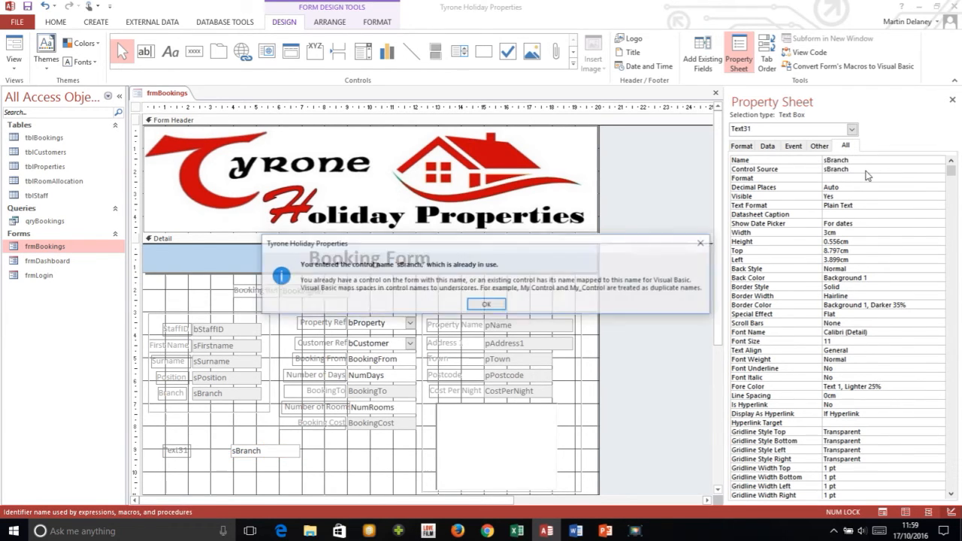
left_click(494, 305)
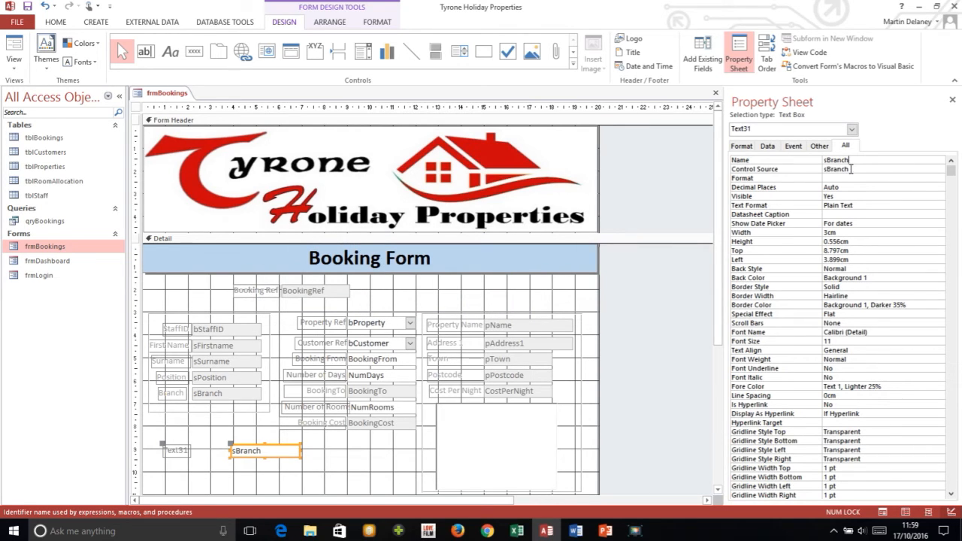
left_click(857, 168)
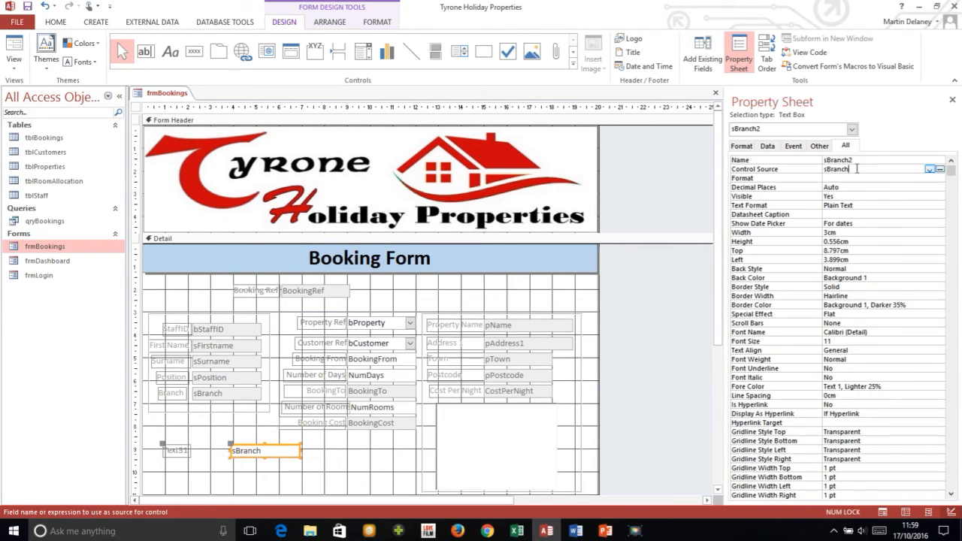
- Check the new branch text box in Form View, and return the form to Design View
left_click(13, 54)
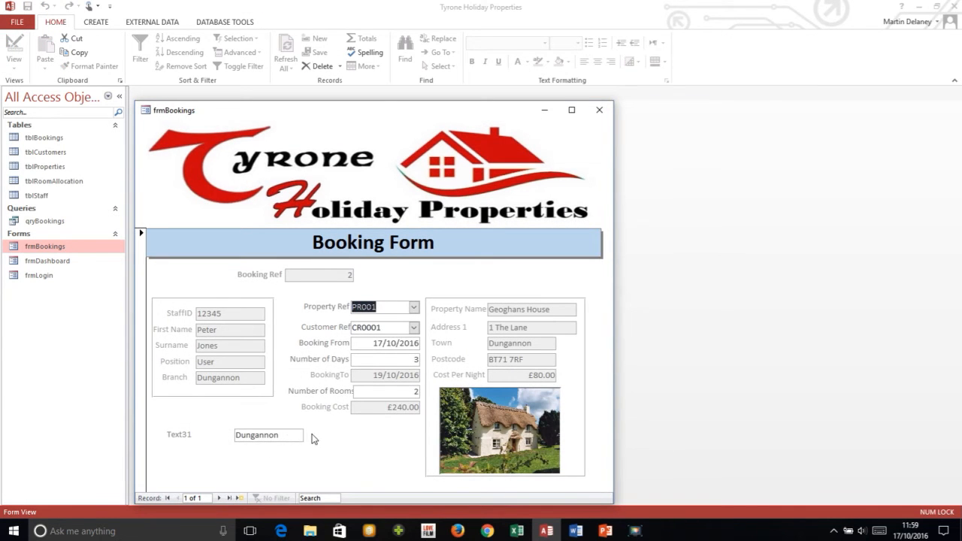
right_click(314, 439)
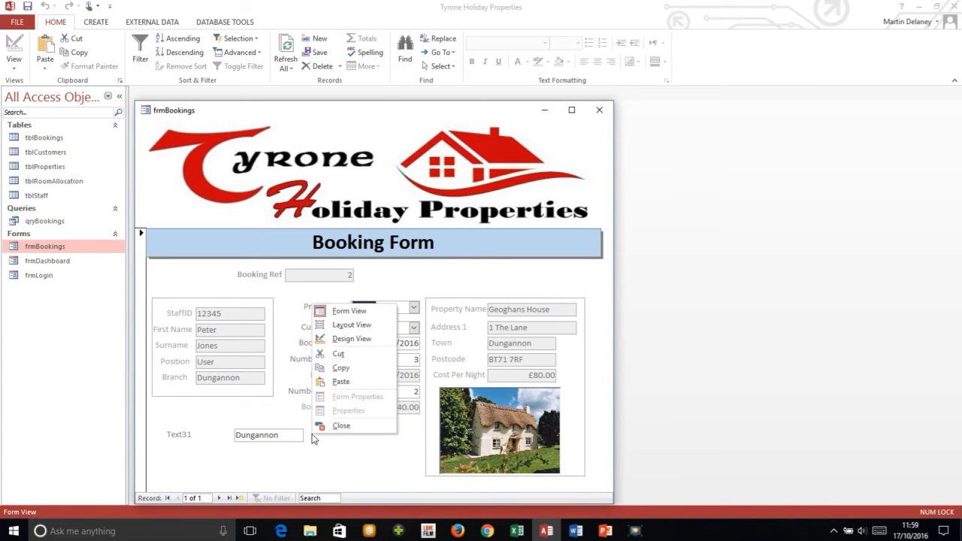
left_click(370, 340)
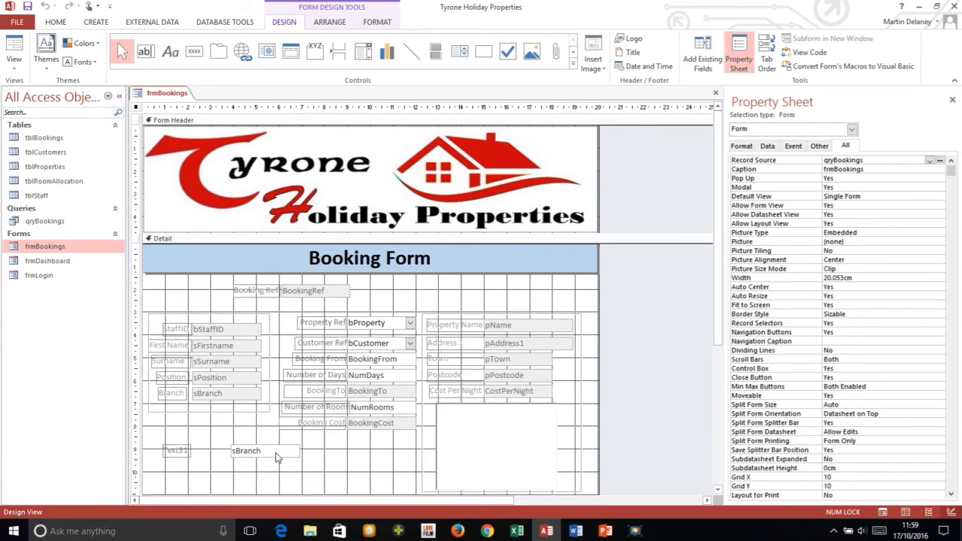